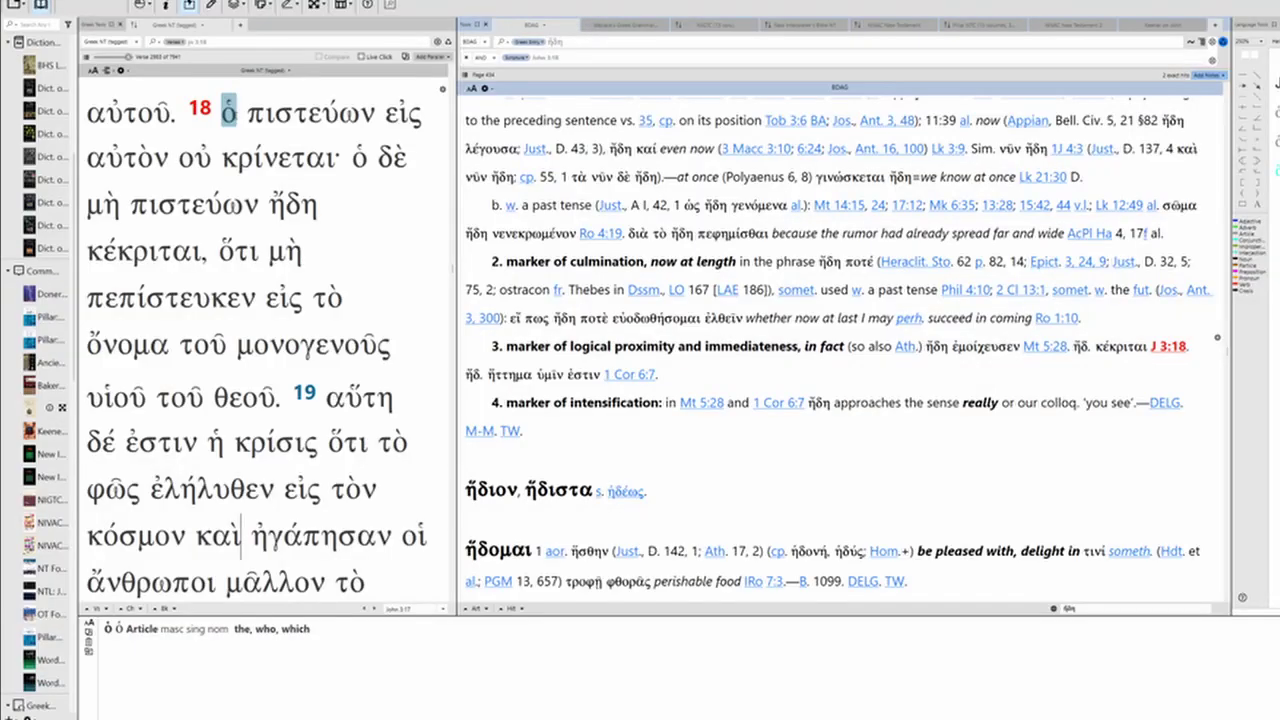
Go word by word through John 3:18 from the opening article to κέκριται, checking each word's parsing.
key("Right")
key("Right")
key("Right")
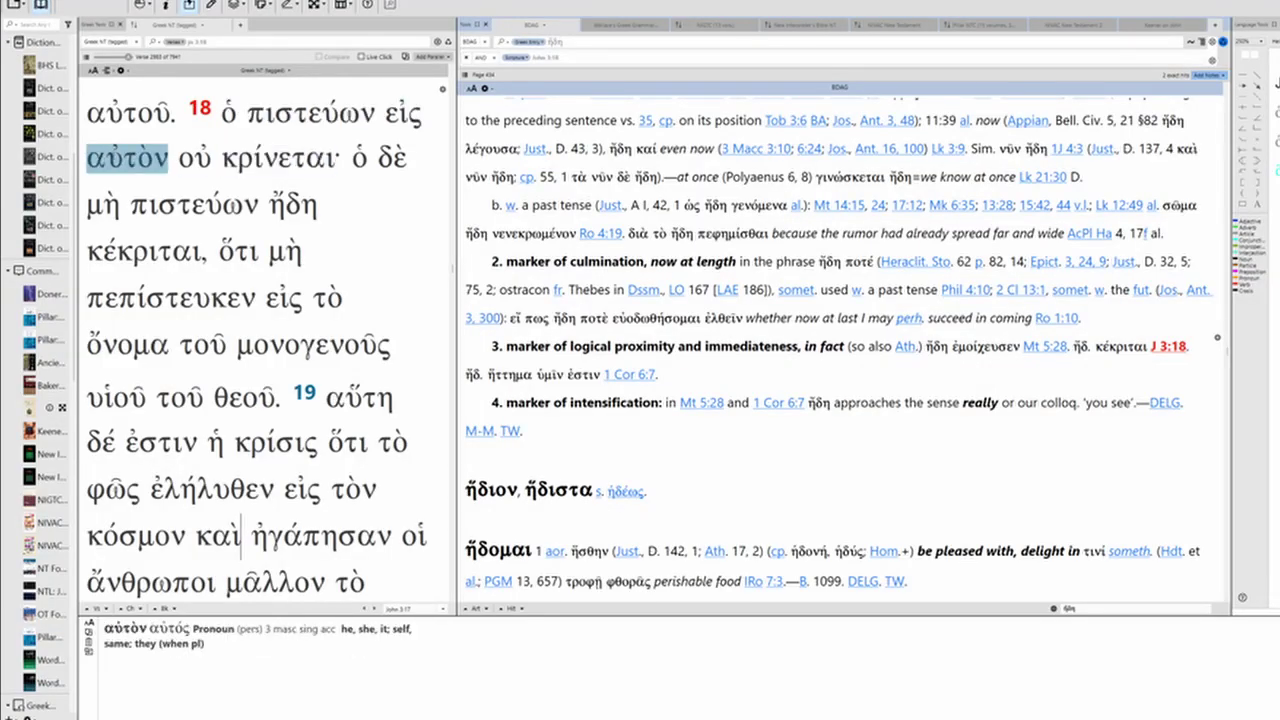
key("Right")
key("Right")
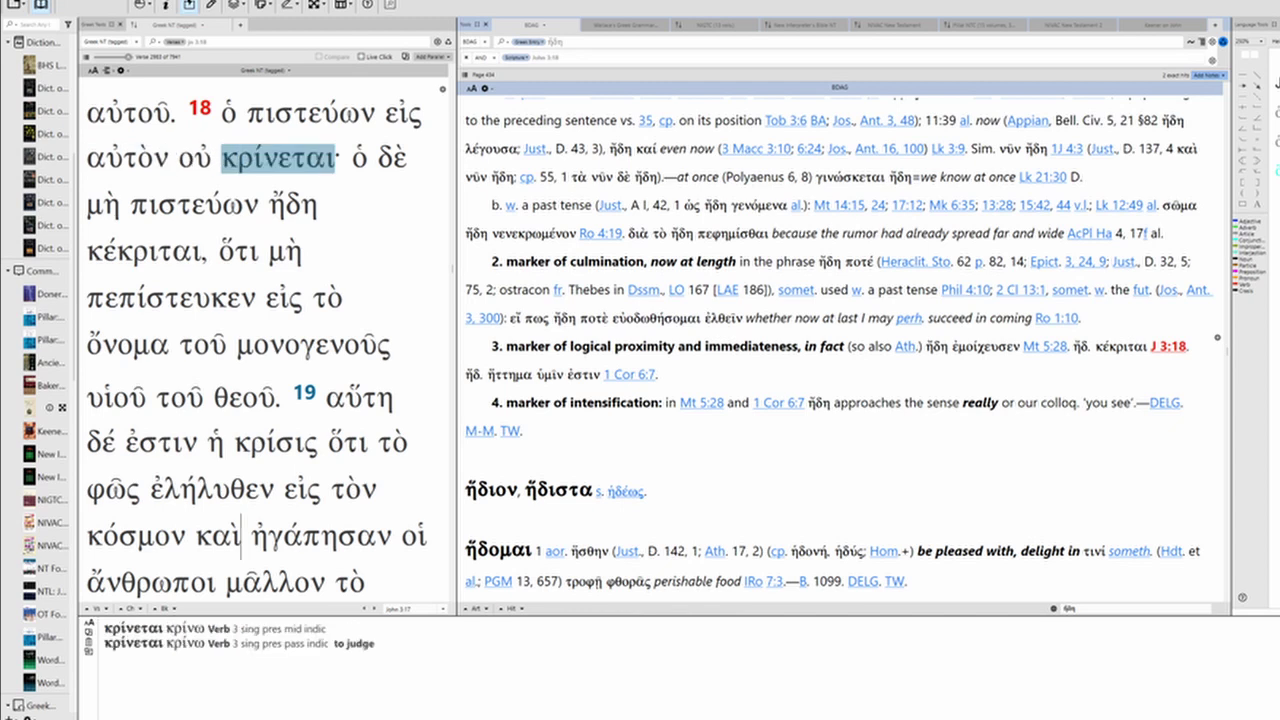
key("Right")
key("Right")
key("Right")
key("Right")
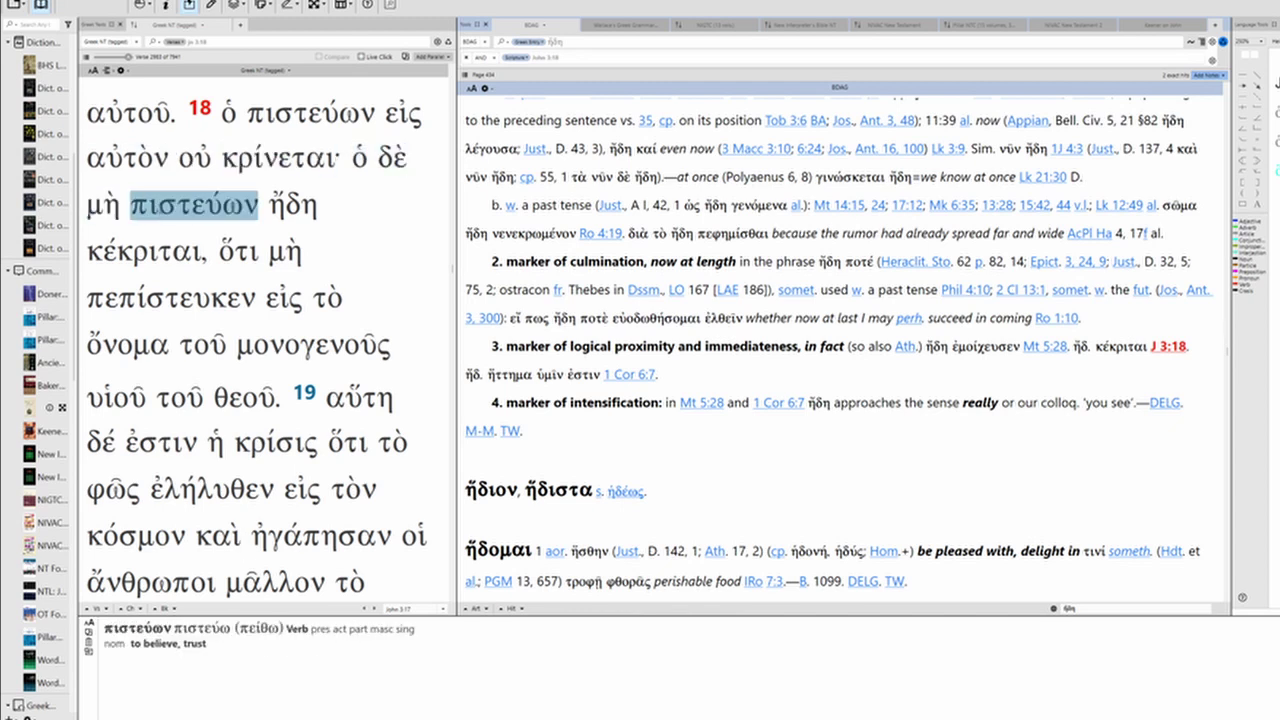
key("Right")
key("Right")
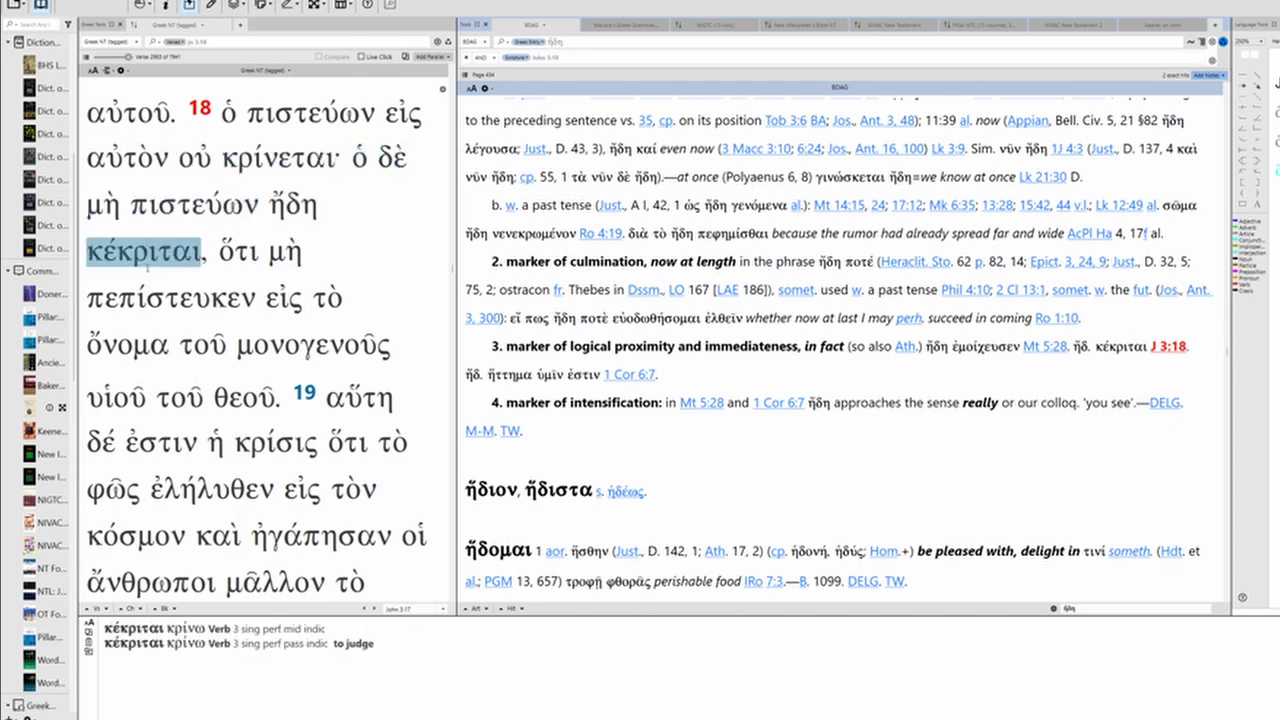
Check the parsing of the words in the ὅτι clause of John 3:18, ending at θεοῦ.
key("Right")
key("Right")
key("Right")
key("Right")
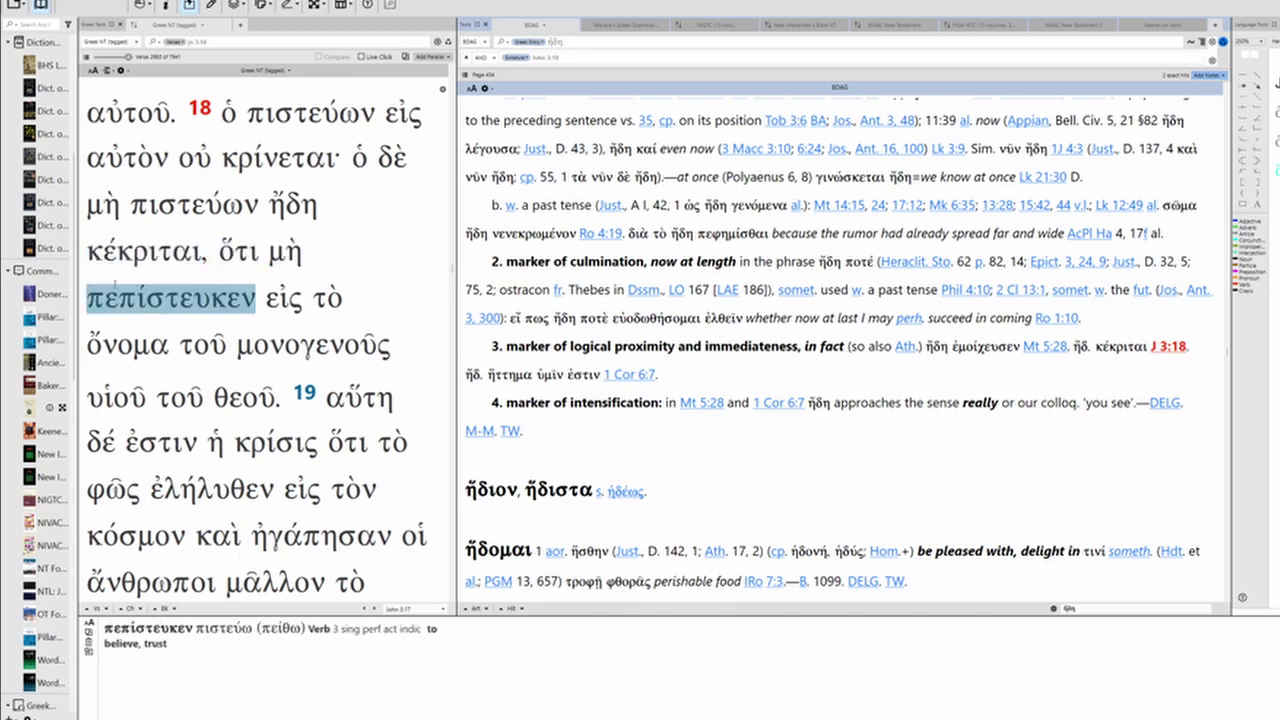
key("Right")
key("Left")
key("Down")
key("Right")
key("Right")
key("Right")
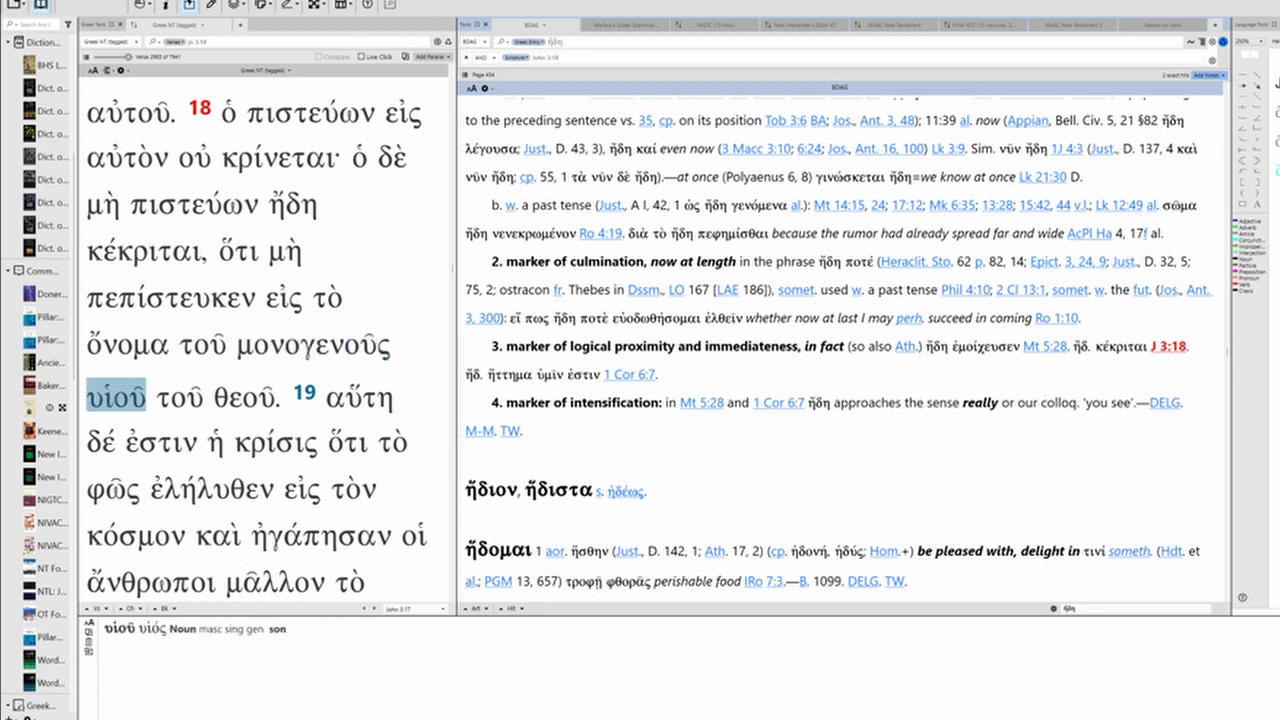
key("Right")
key("Right")
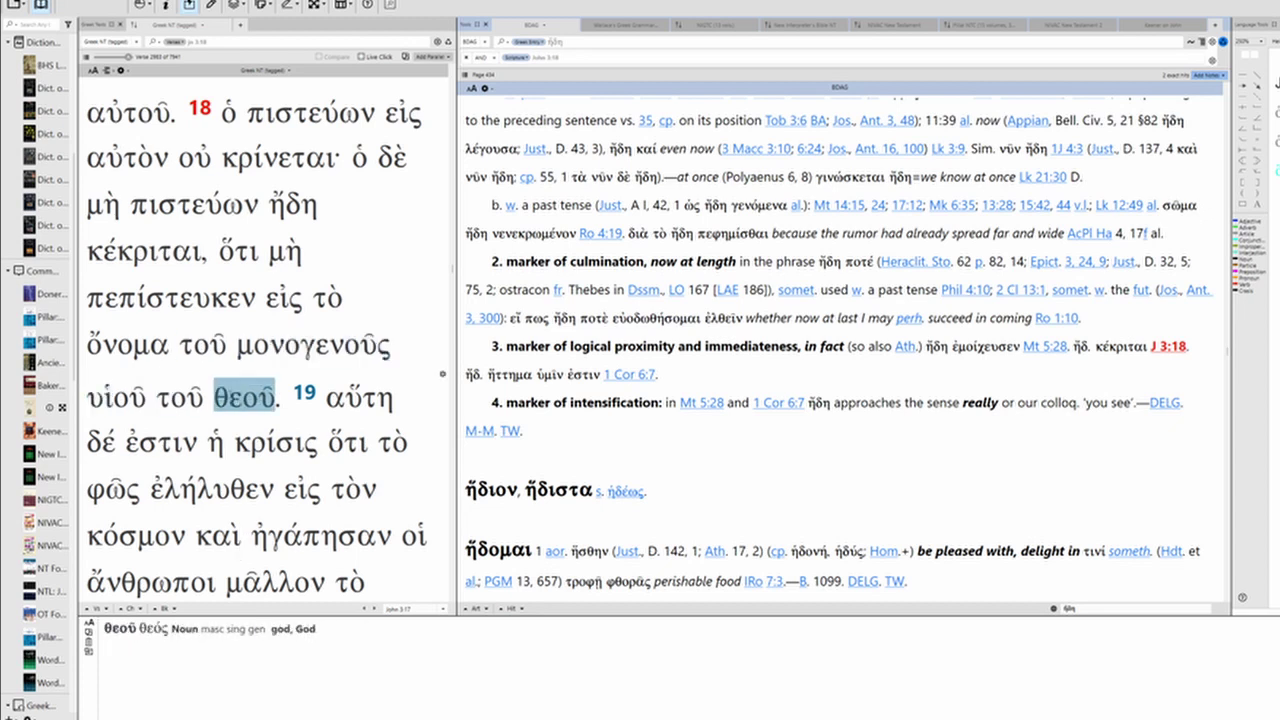
Return to the start of John 3:18 and review the parsing of ὁ πιστεύων εἰς αὐτὸν οὐ κρίνεται.
left_click(128, 345)
left_click(310, 113)
key("Left")
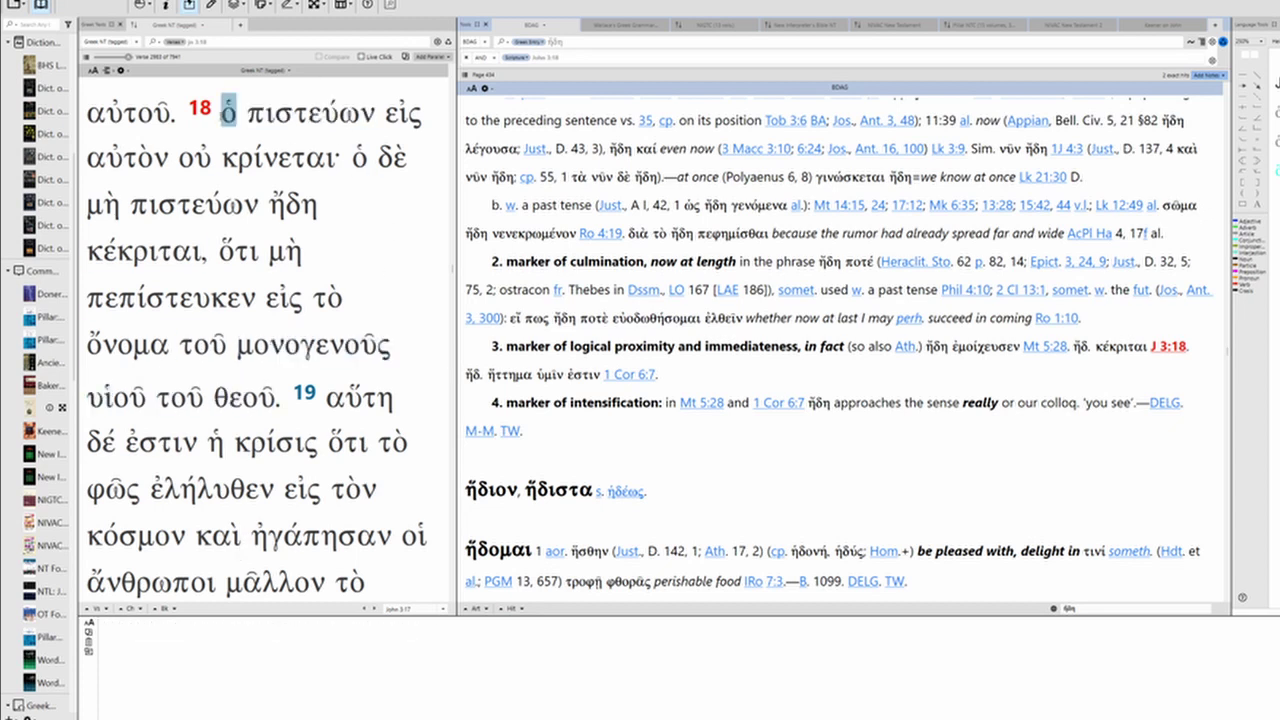
key("Right")
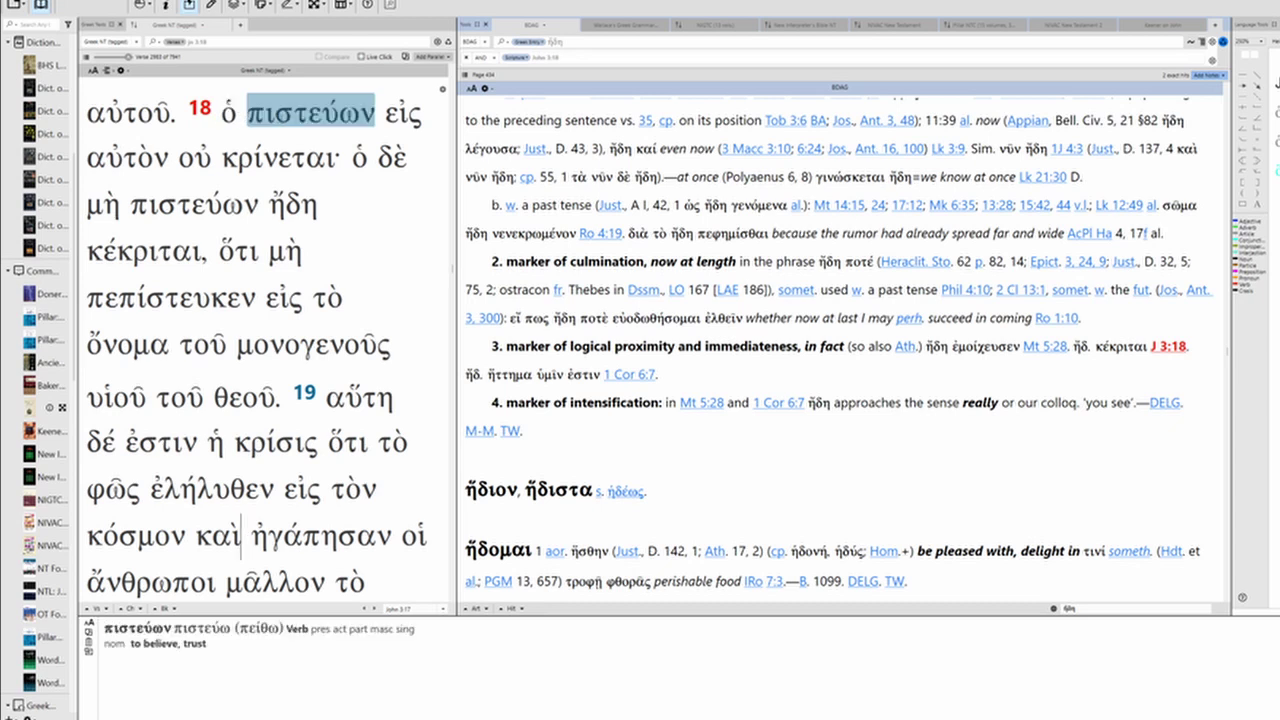
key("Right")
key("Right")
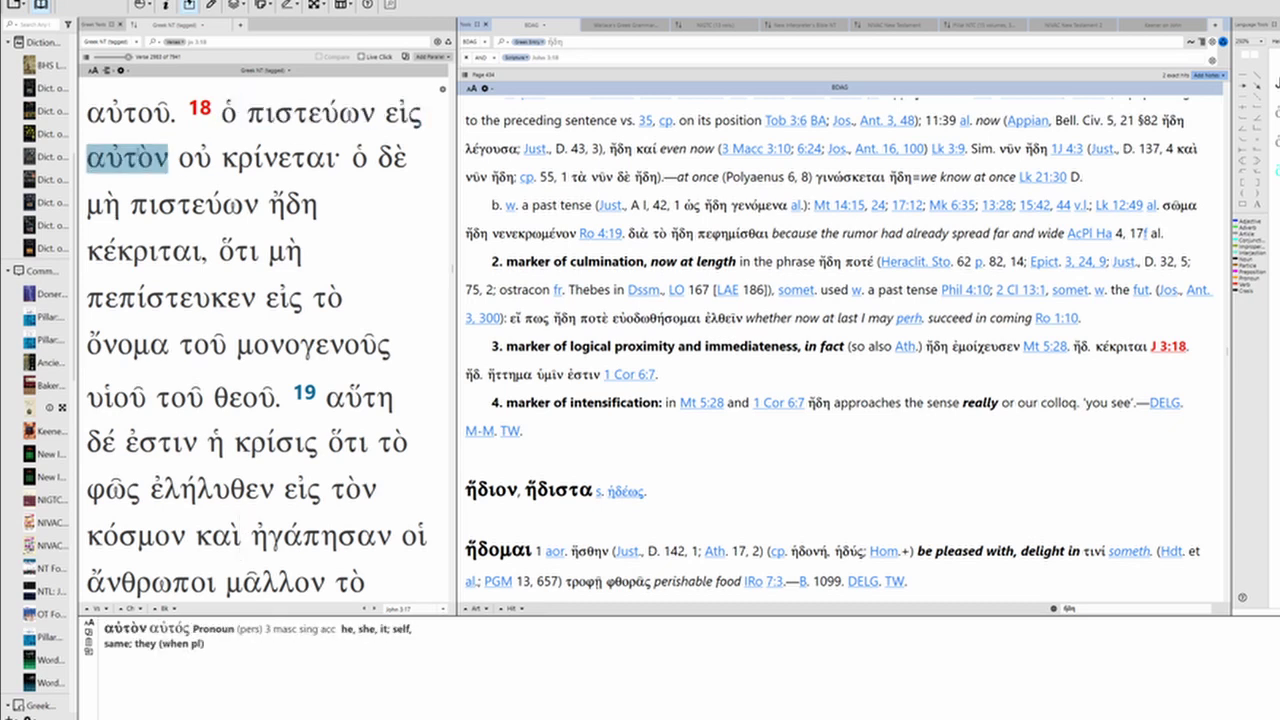
key("Right")
key("Right")
key("Left")
key("Right")
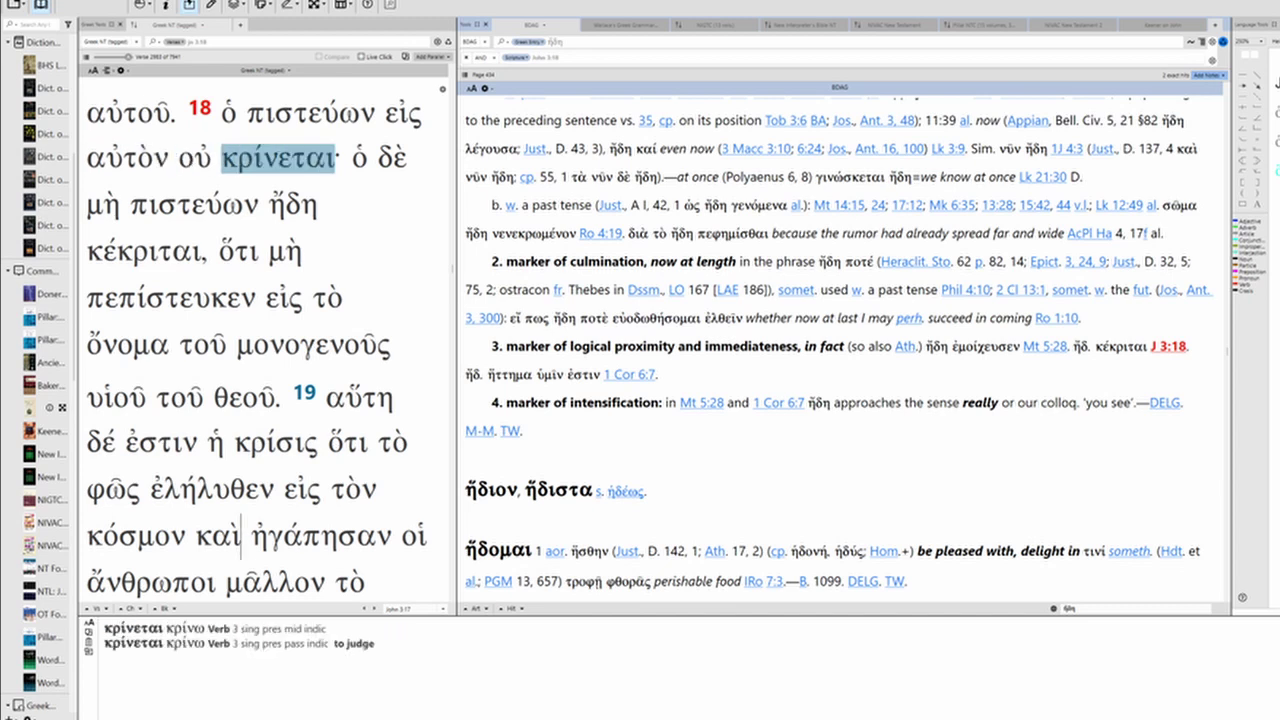
Review the parsing of the second clause, ὁ δὲ μὴ πιστεύων ἤδη κέκριται.
left_click(352, 162)
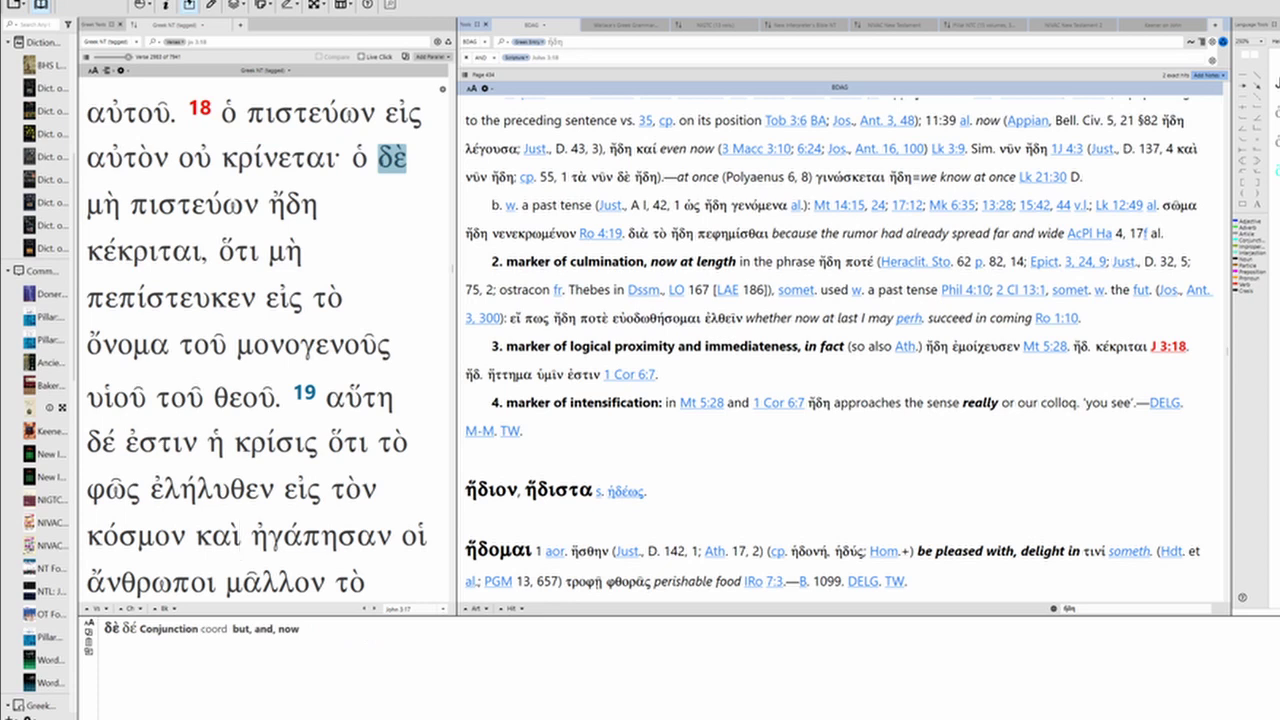
key("Left")
key("Down")
key("Right")
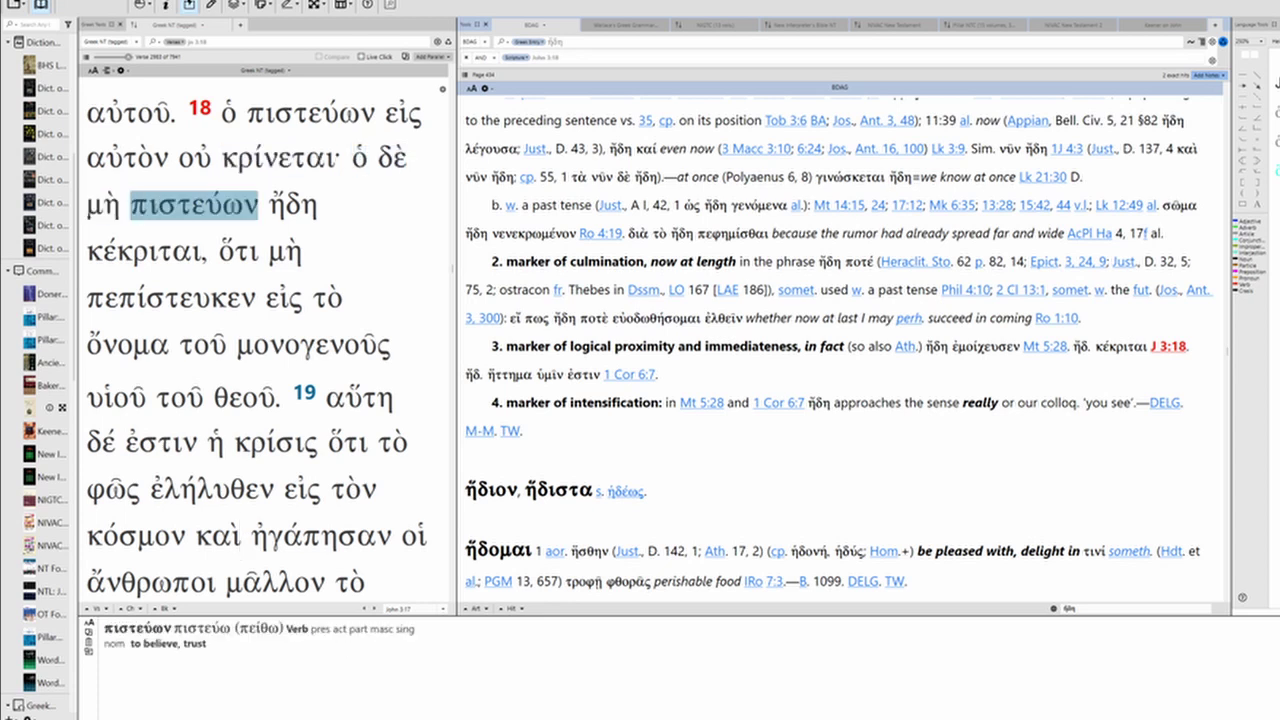
key("Right")
key("Right")
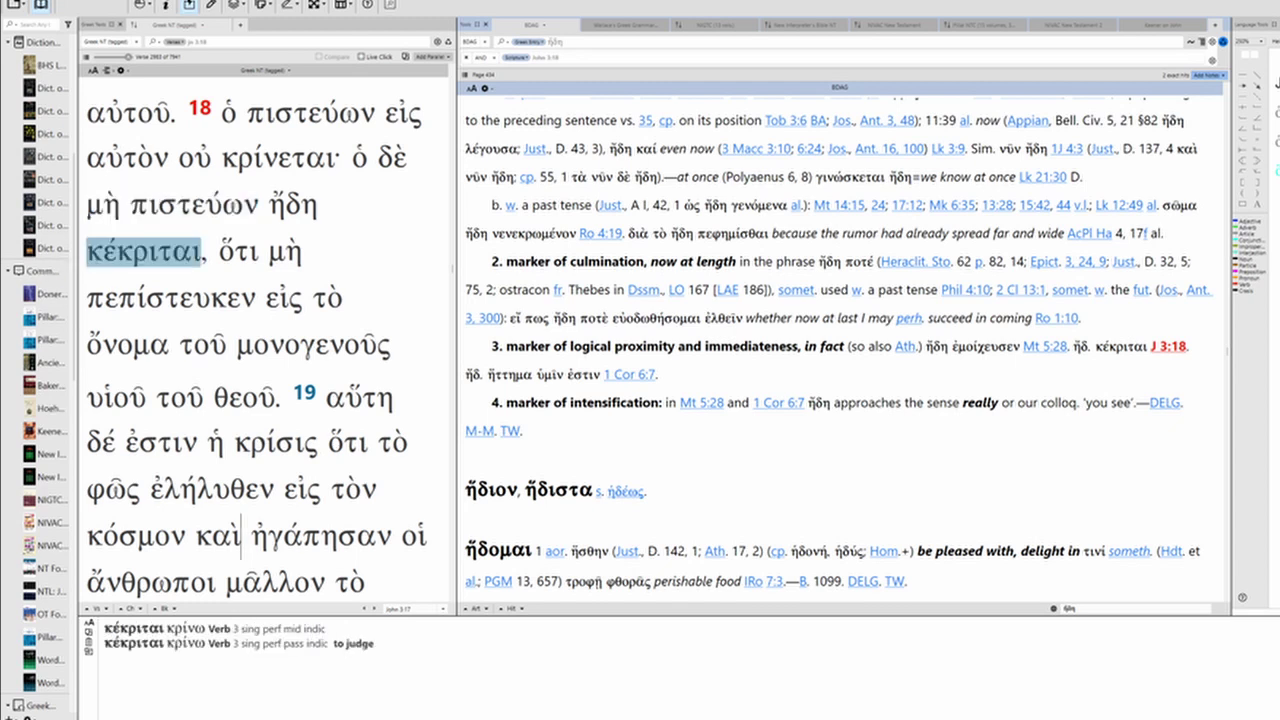
Review the parsing of πεπίστευκεν and the phrase εἰς τὸ ὄνομα τοῦ μονογενοῦς in the ὅτι clause.
key("Left")
key("Left")
key("Down")
key("Right")
key("Down")
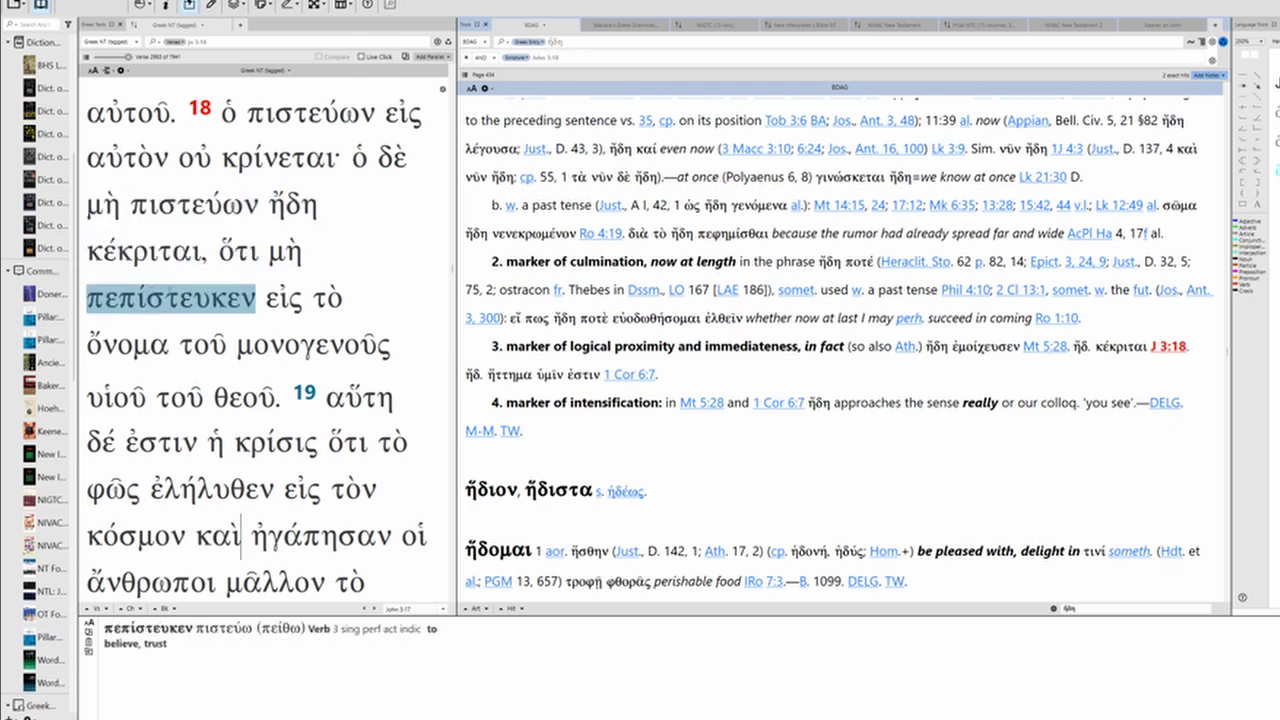
key("Left")
key("Right")
key("Right")
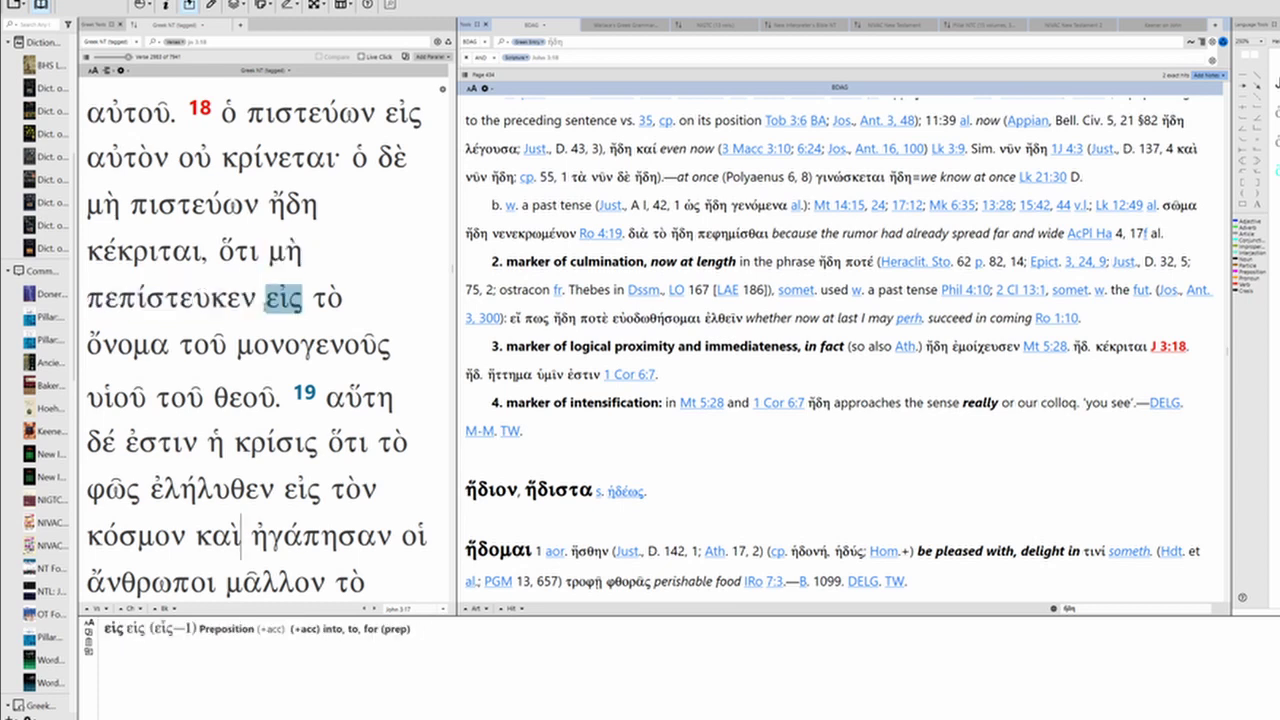
key("Down")
key("Left")
key("Right")
key("Right")
key("Right")
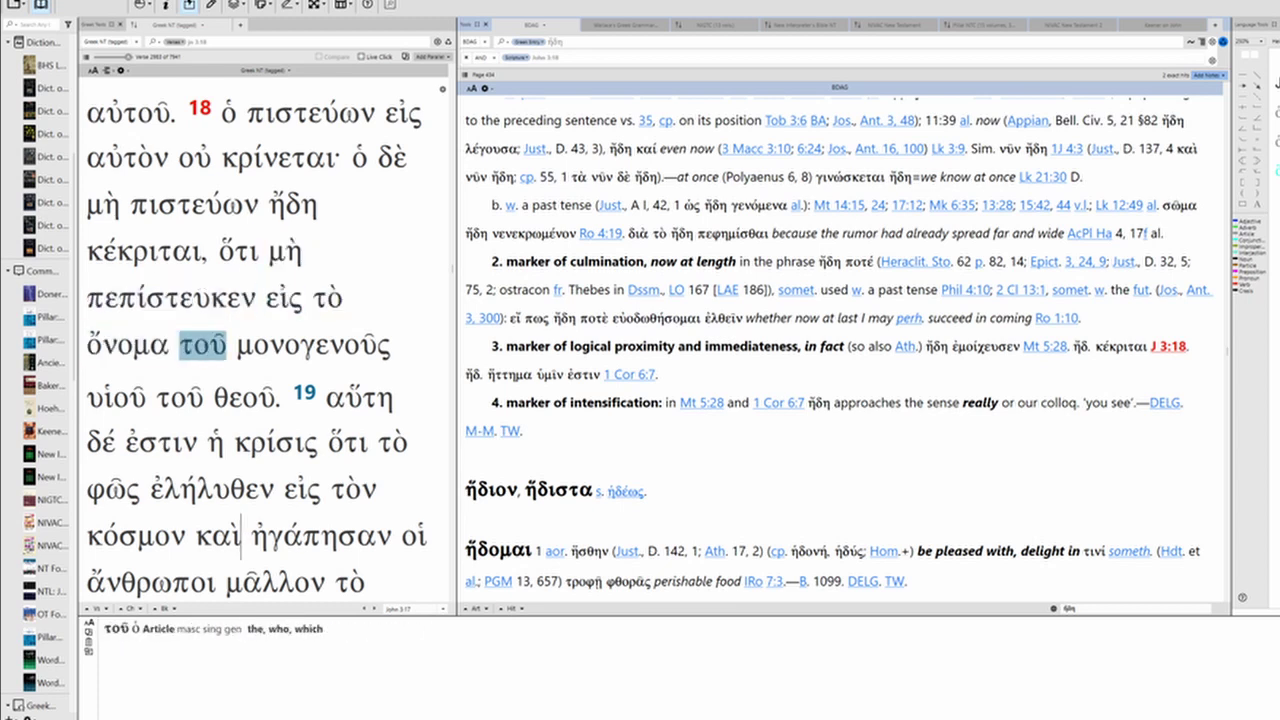
key("Right")
key("Right")
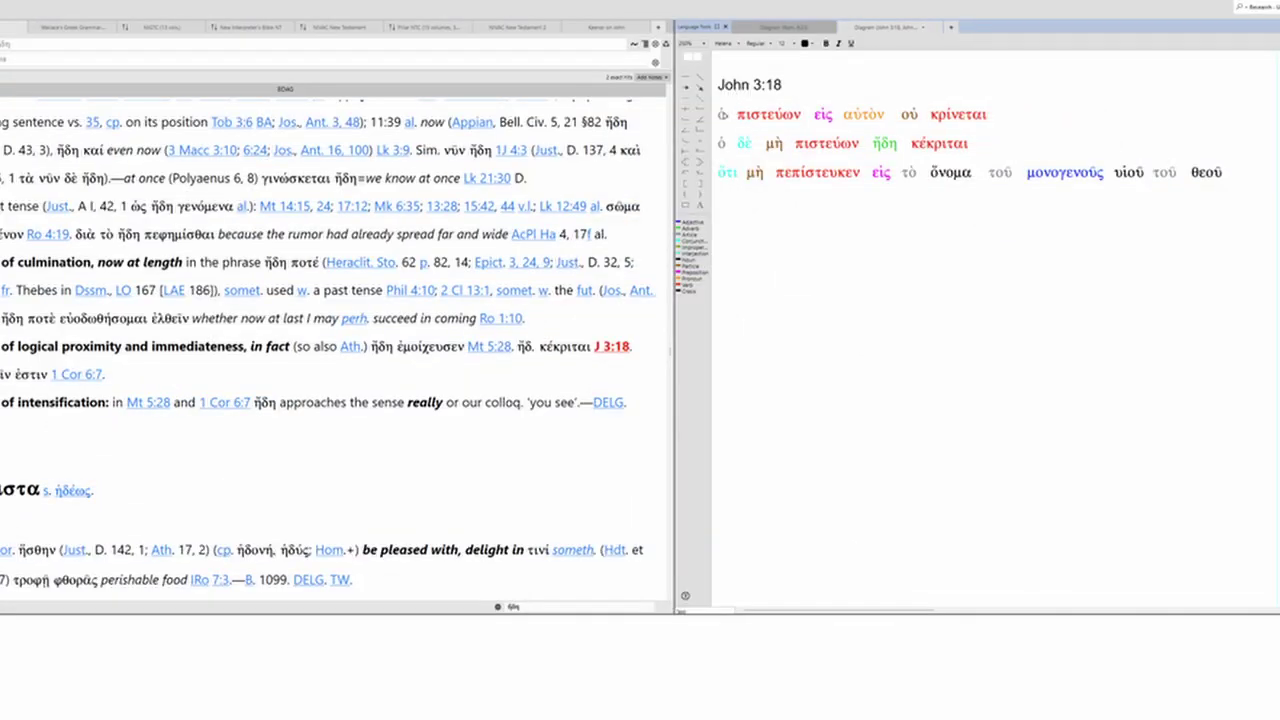
In the John 3:18 diagram, move ὁ πιστεύων εἰς αὐτὸν to a new line below the text, with οὐ κρίνεται after a gap.
left_click_drag(727, 117, 742, 239)
left_click_drag(768, 116, 744, 241)
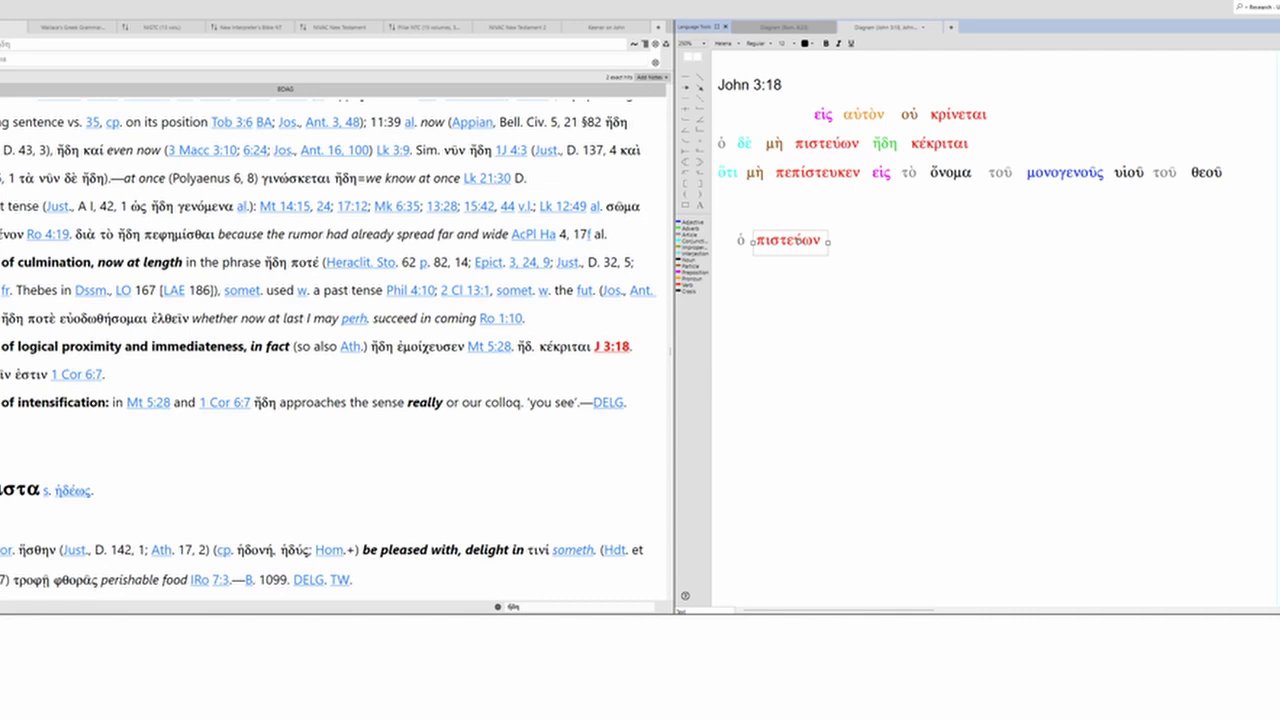
left_click(745, 280)
left_click_drag(824, 126, 846, 246)
left_click(865, 116)
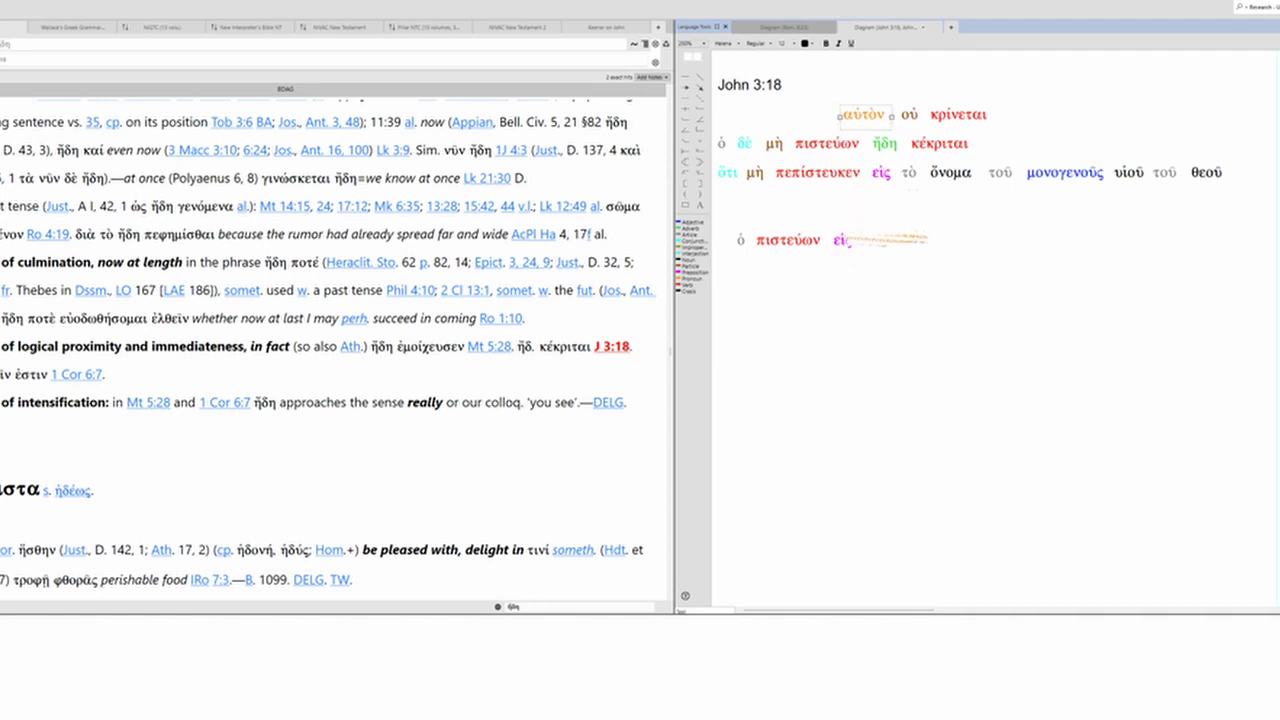
left_click_drag(880, 242, 884, 244)
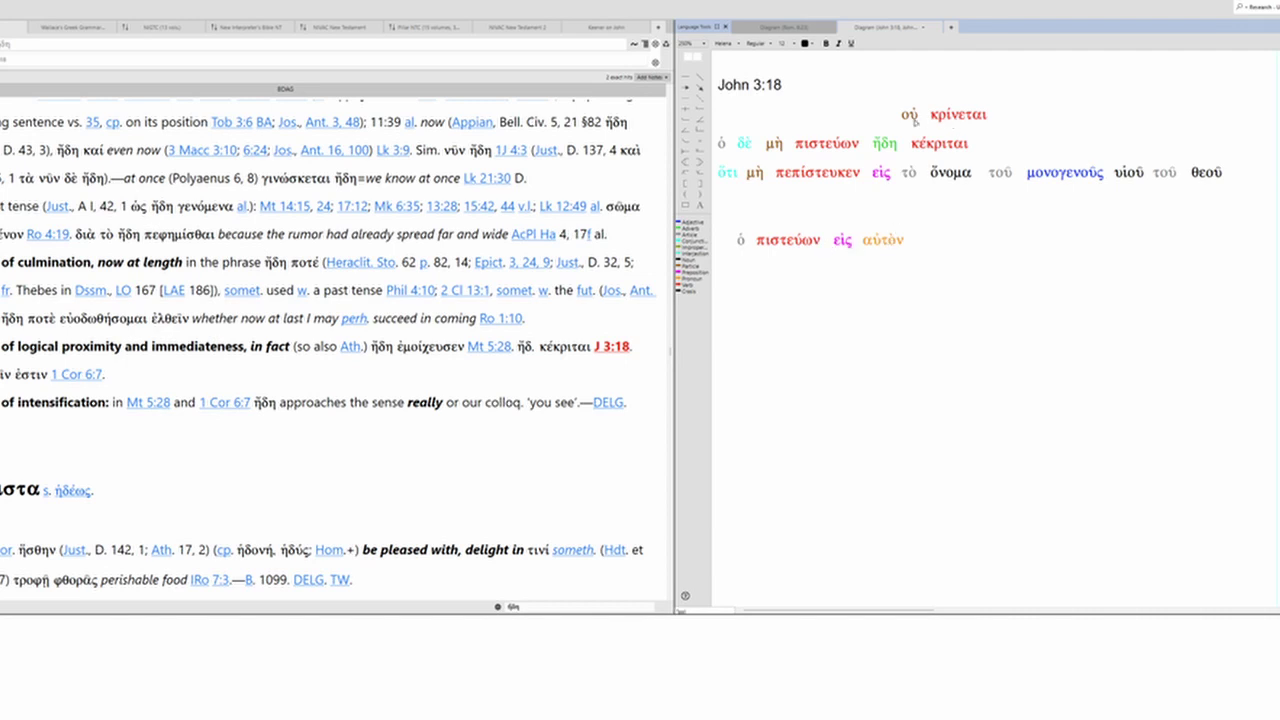
left_click_drag(912, 118, 938, 240)
left_click_drag(965, 120, 988, 245)
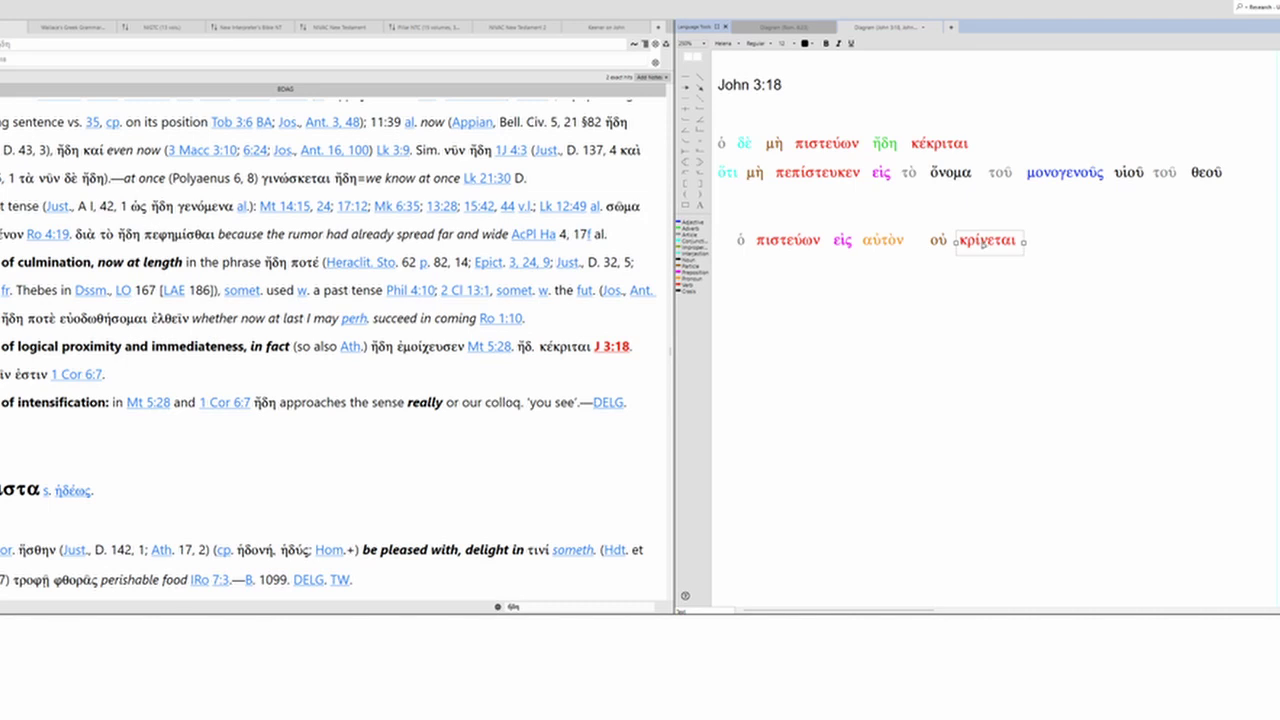
Lay out ὁ μὴ πιστεύων under the first clause with δὲ offset above it, and align ἤδη κέκριται beneath οὐ κρίνεται.
left_click_drag(744, 143, 741, 297)
left_click_drag(775, 145, 763, 298)
mouse_move(800, 178)
left_mouse_down()
mouse_move(810, 292)
mouse_move(790, 300)
mouse_move(801, 302)
mouse_move(792, 190)
left_mouse_up()
left_click_drag(848, 150, 830, 304)
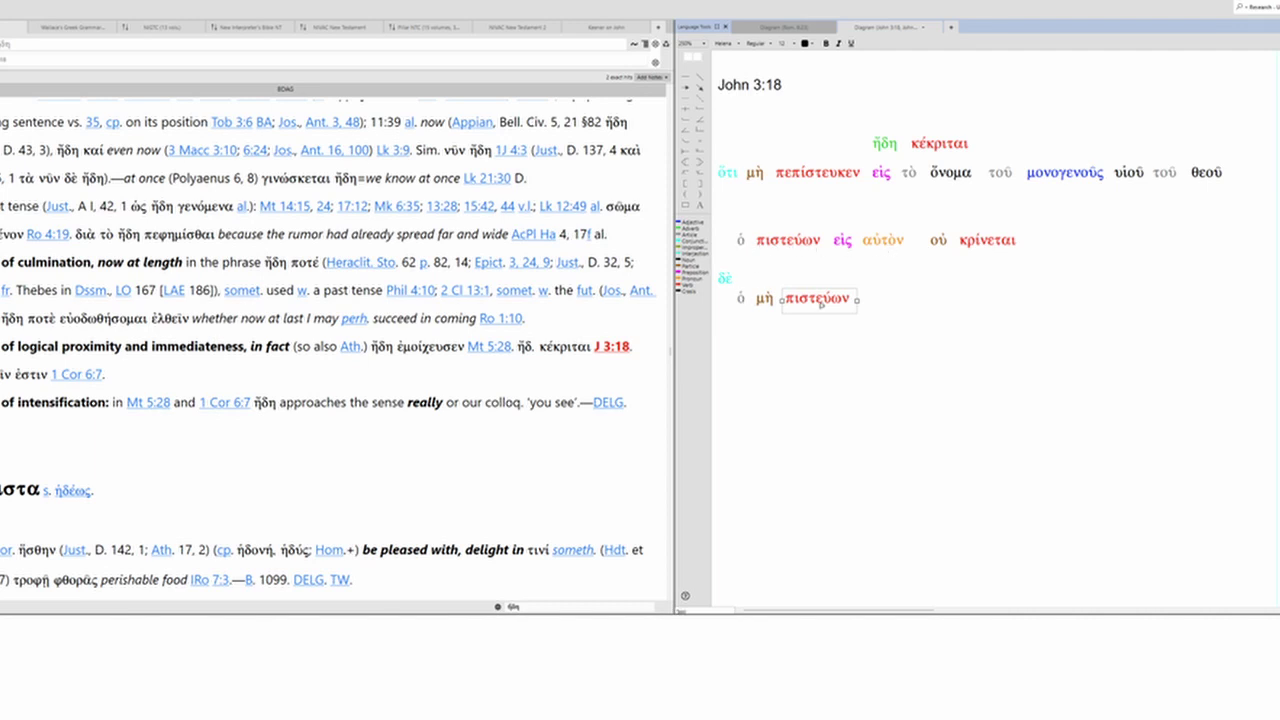
mouse_move(880, 145)
left_mouse_down()
mouse_move(922, 283)
mouse_move(937, 300)
mouse_move(992, 306)
left_mouse_up()
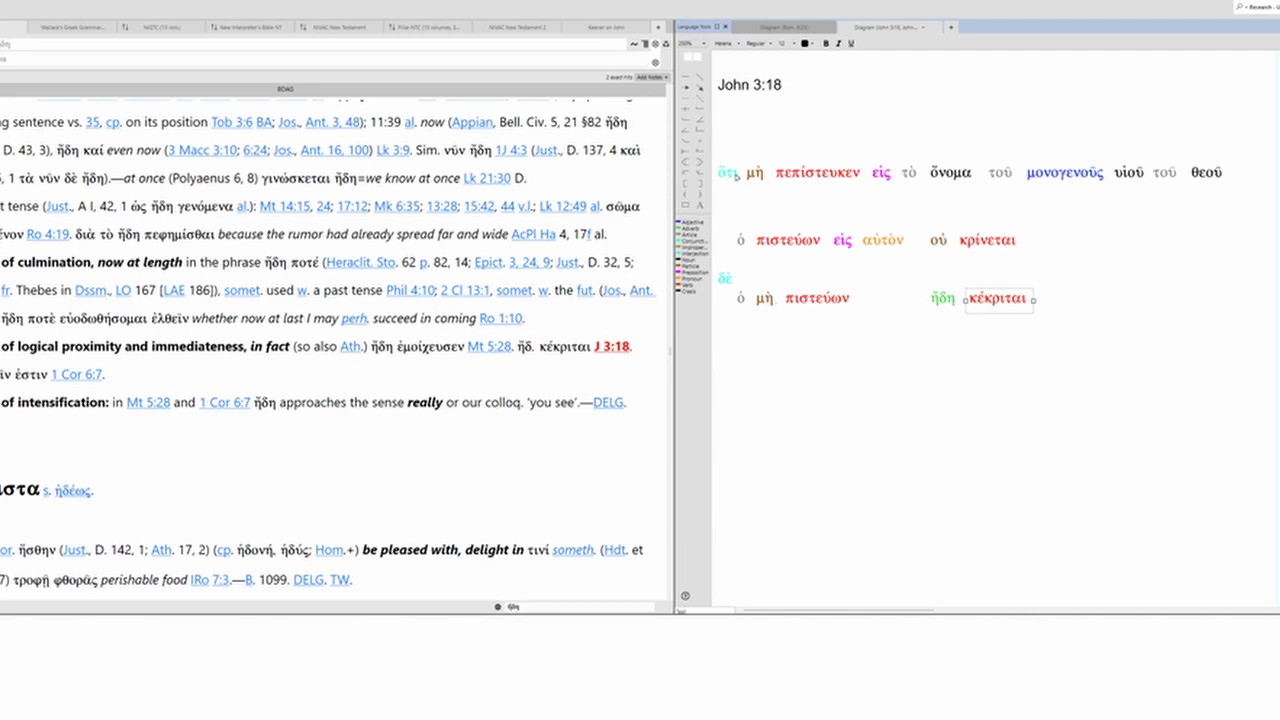
Place ὅτι μὴ πεπίστευκεν εἰς τὸ ὄνομα on its own line below the second clause.
left_click_drag(738, 176, 760, 342)
left_click_drag(812, 180, 822, 343)
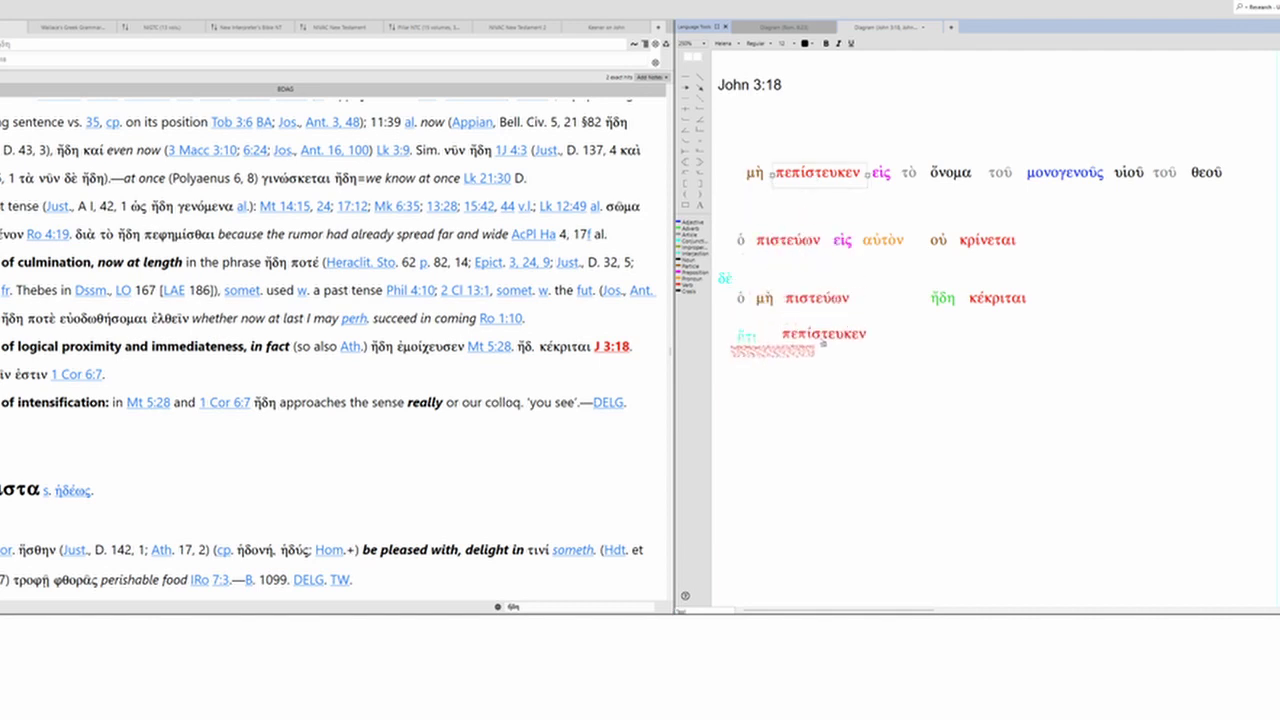
left_click_drag(823, 343, 826, 340)
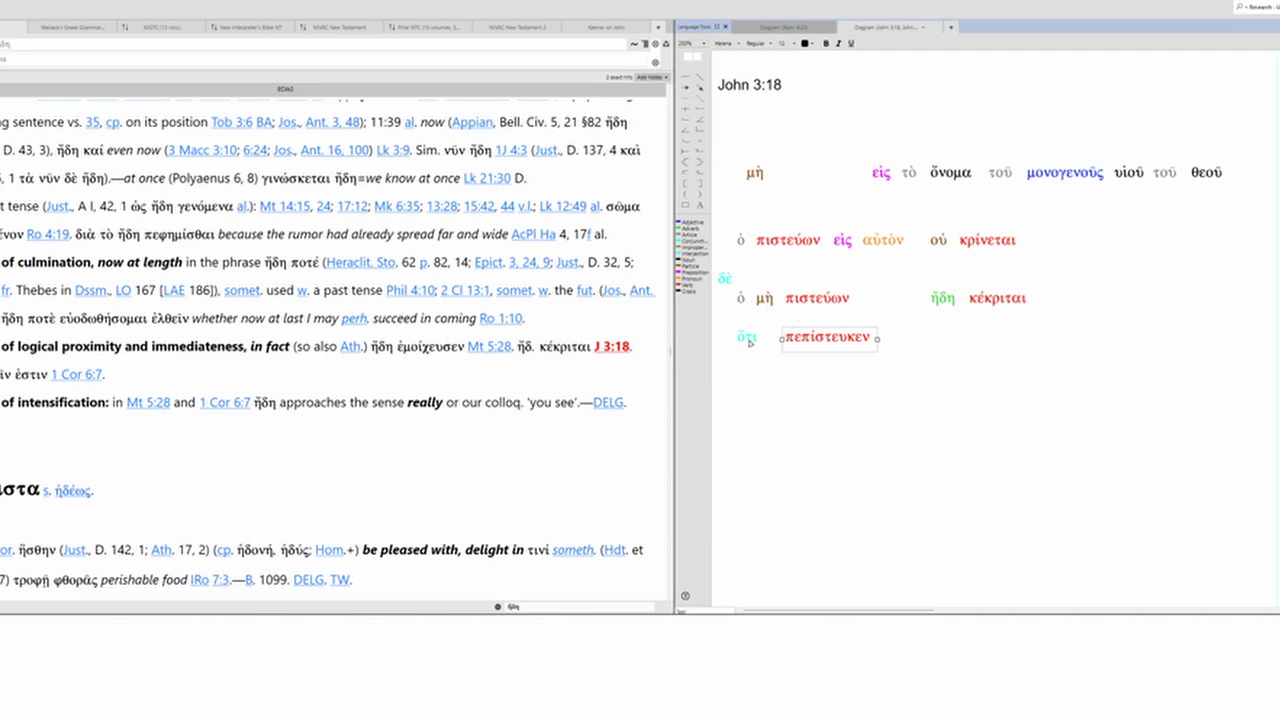
left_click_drag(755, 173, 782, 343)
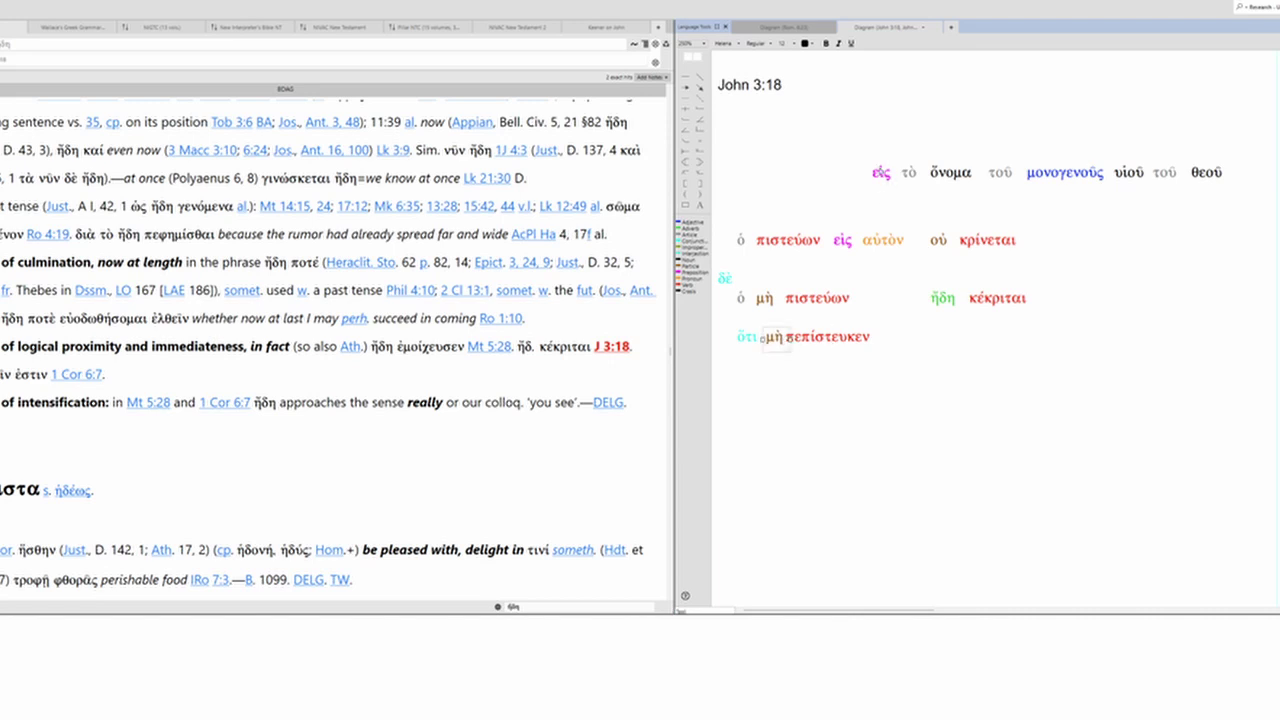
left_click_drag(882, 172, 890, 337)
left_click_drag(886, 158, 935, 340)
Indent τοῦ μονογενοῦς υἱοῦ on a line below ὄνομα, and τοῦ θεοῦ on a further line below υἱοῦ.
mouse_move(977, 163)
left_mouse_down()
mouse_move(1134, 182)
mouse_move(1098, 362)
left_mouse_up()
mouse_move(1138, 150)
left_mouse_down()
mouse_move(1197, 193)
mouse_move(1232, 190)
mouse_move(1152, 395)
left_mouse_up()
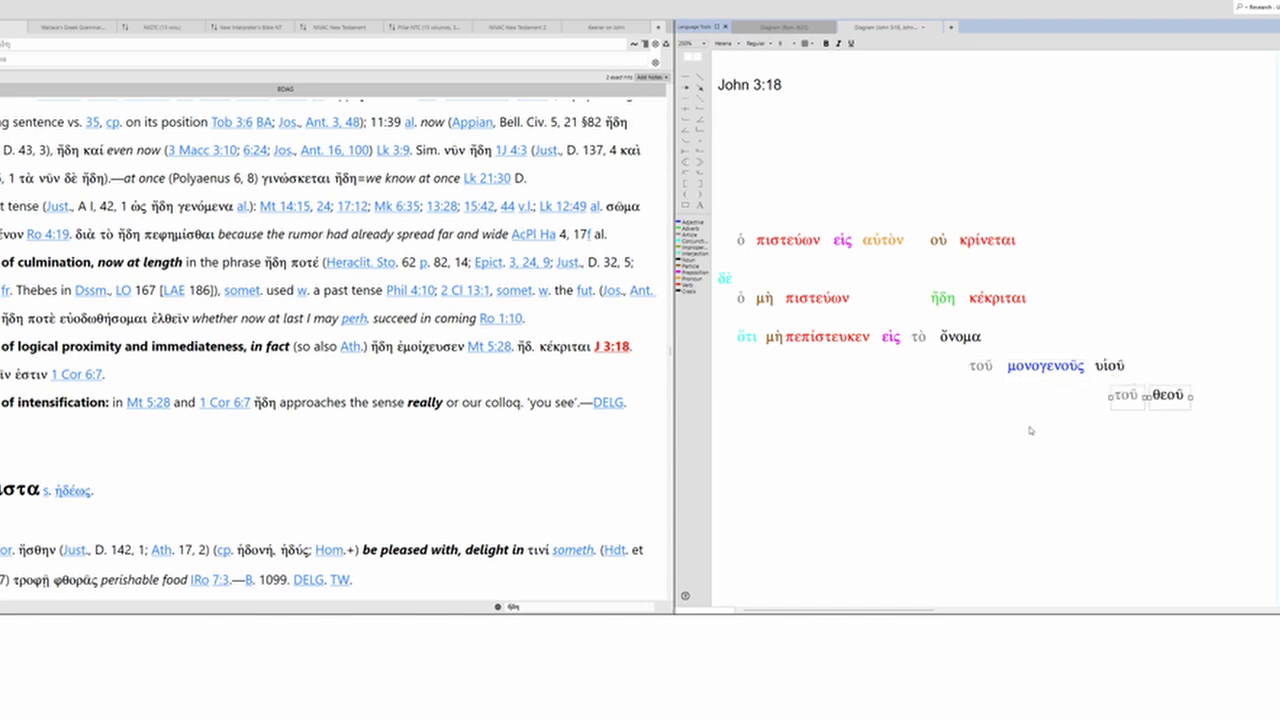
left_click(1080, 437)
Look up the μὴ of the ὅτι clause in BDAG and examine how its opening definition contrasts οὐ and μή.
left_click(773, 336)
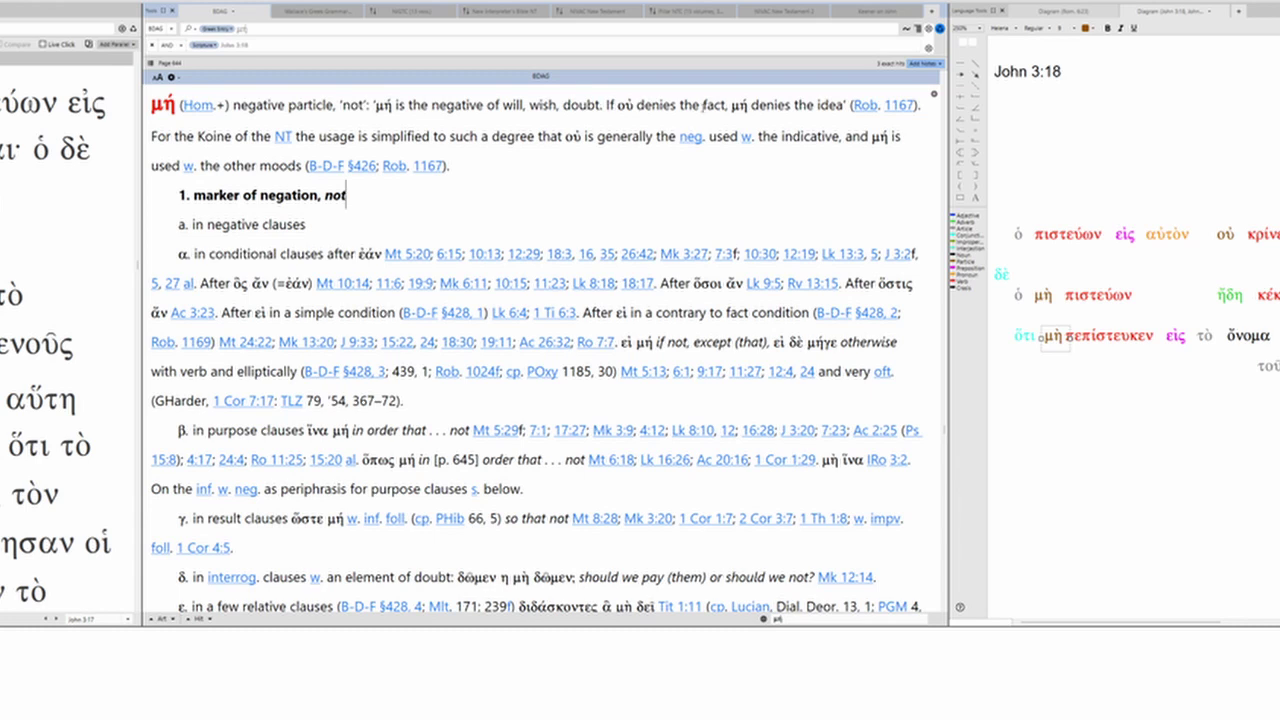
left_click_drag(740, 105, 843, 105)
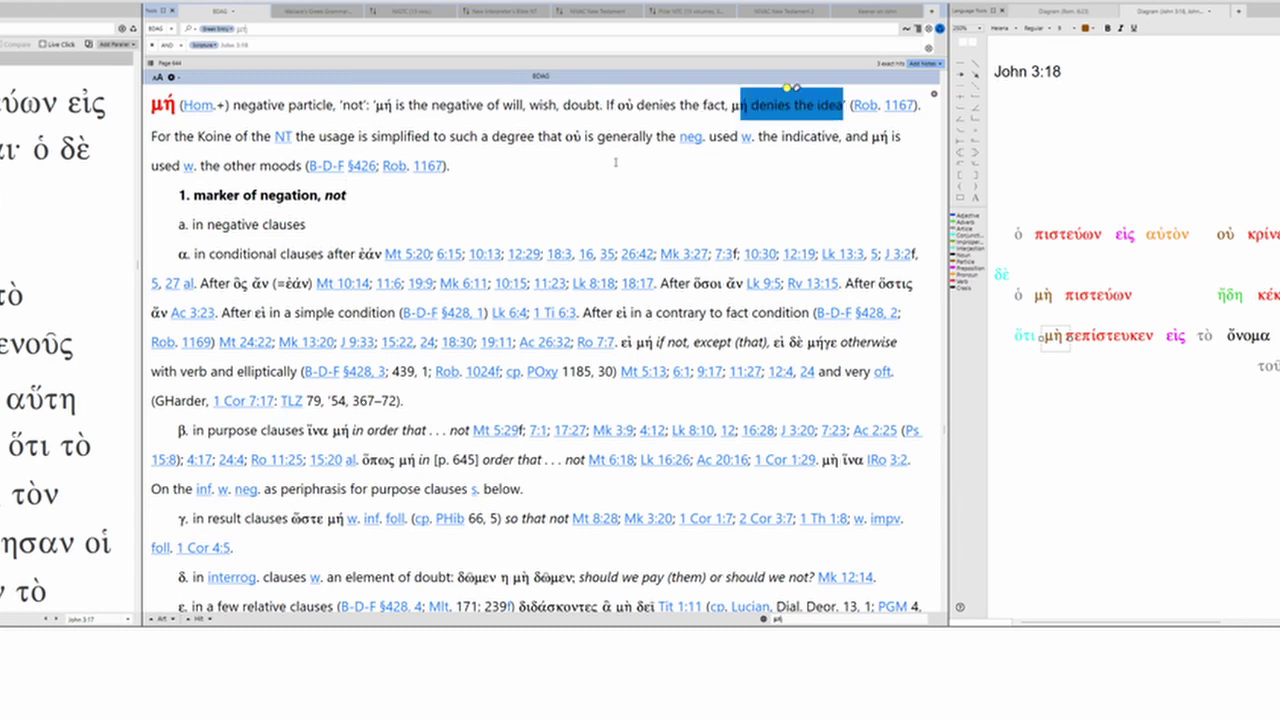
left_click(615, 162)
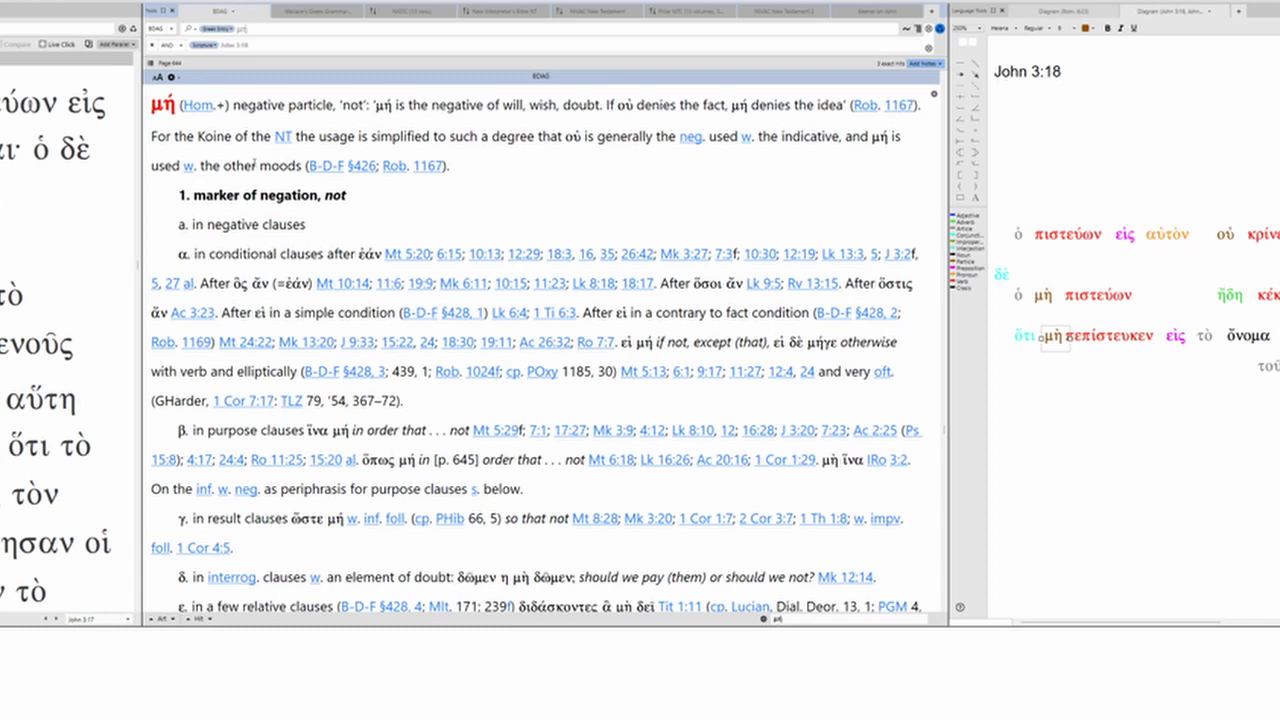
Read through the uses of μή in negative clauses in the BDAG entry to find the John 3:18 citation.
left_click(1052, 337)
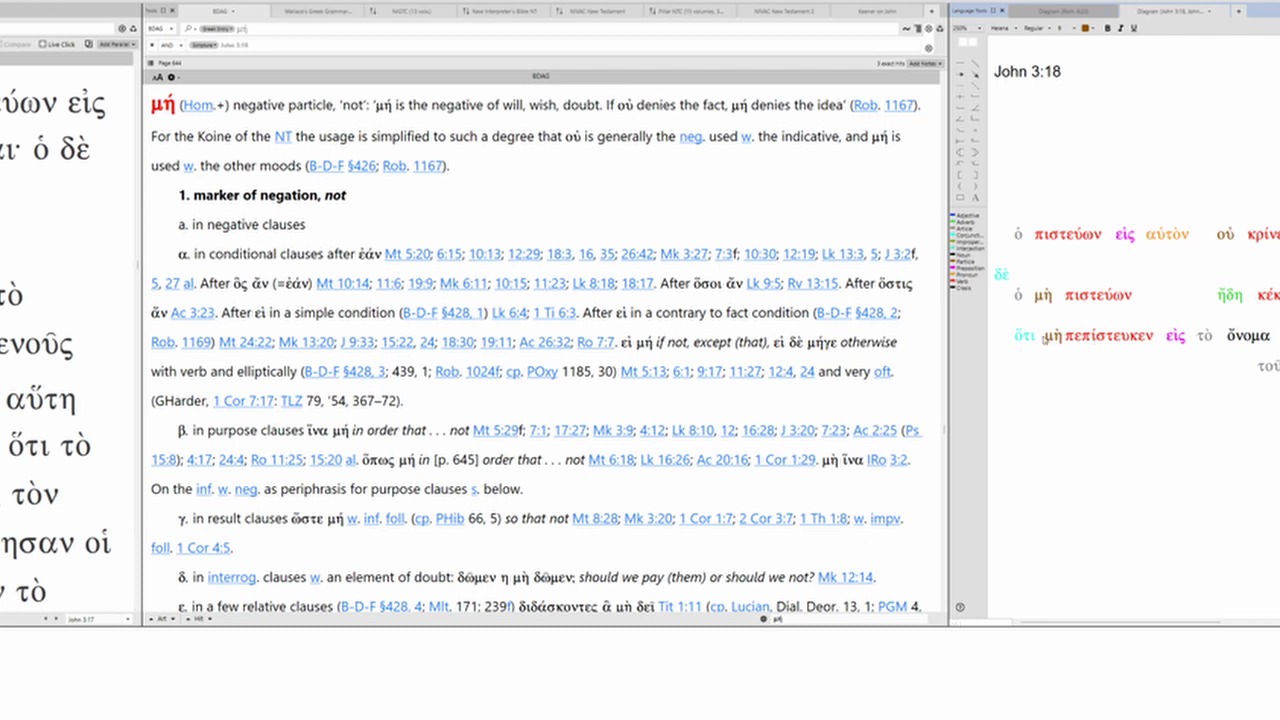
mouse_move(1068, 340)
scroll(198, 178, "down", 1)
scroll(305, 178, "down", 1)
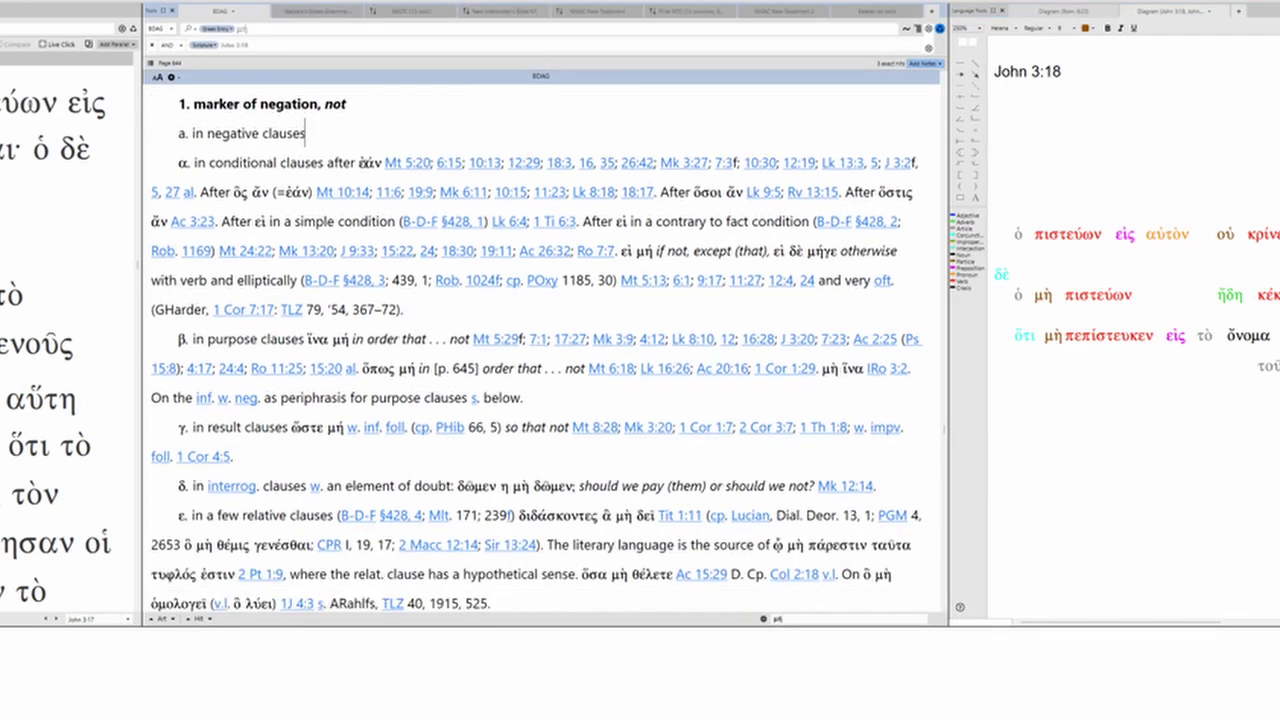
scroll(351, 161, "down", 1)
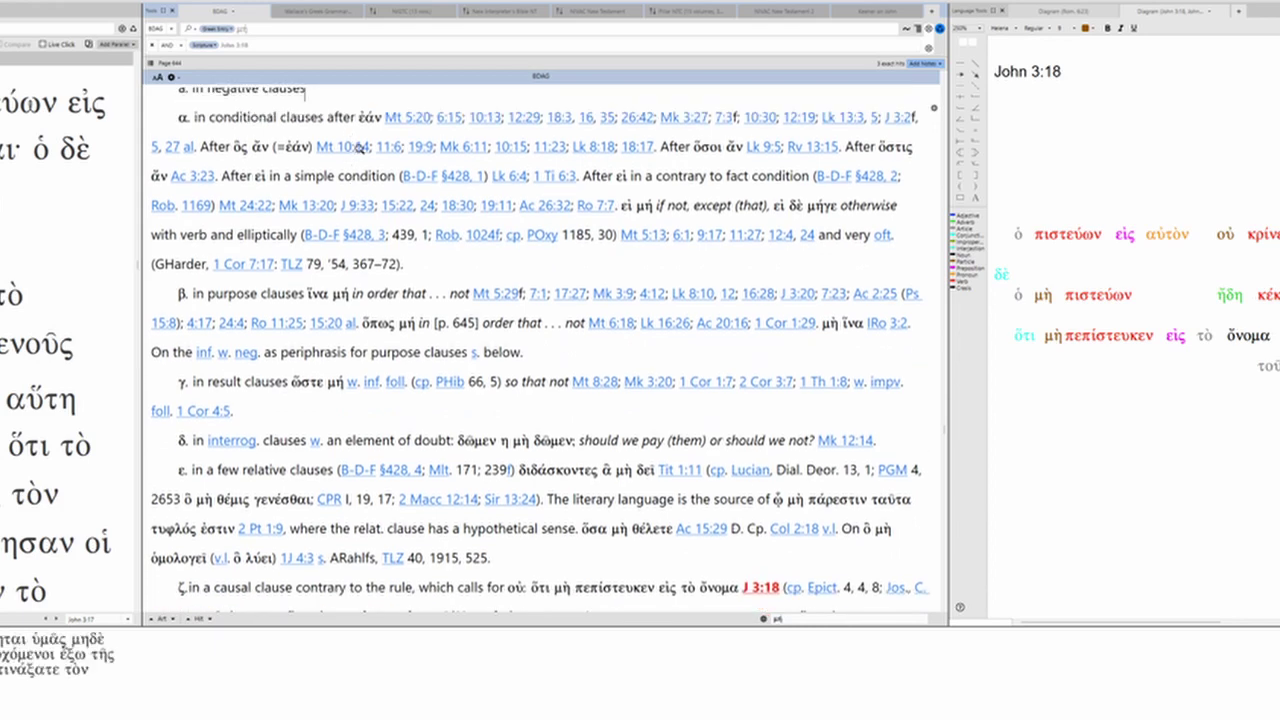
scroll(385, 187, "down", 1)
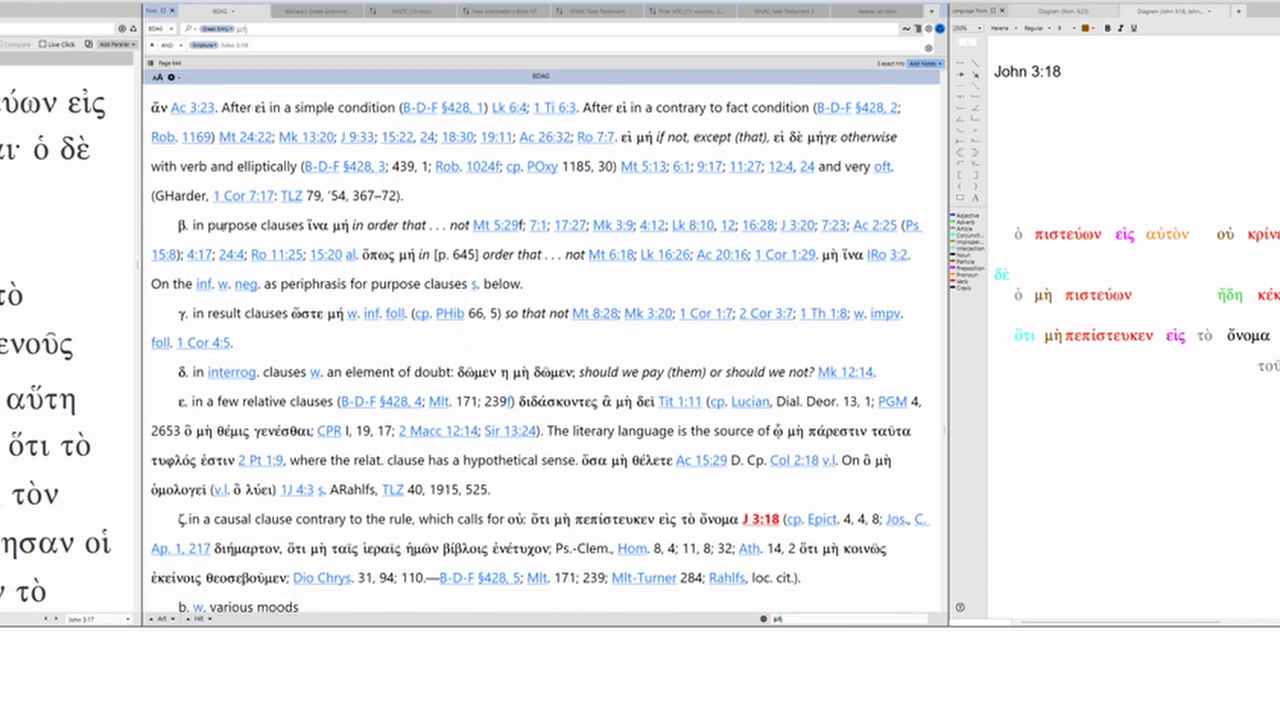
Read the μή entry from its use in purpose clauses down to the causal-clause note citing John 3:18, comparing it with the rule for οὐ.
scroll(290, 226, "down", 1)
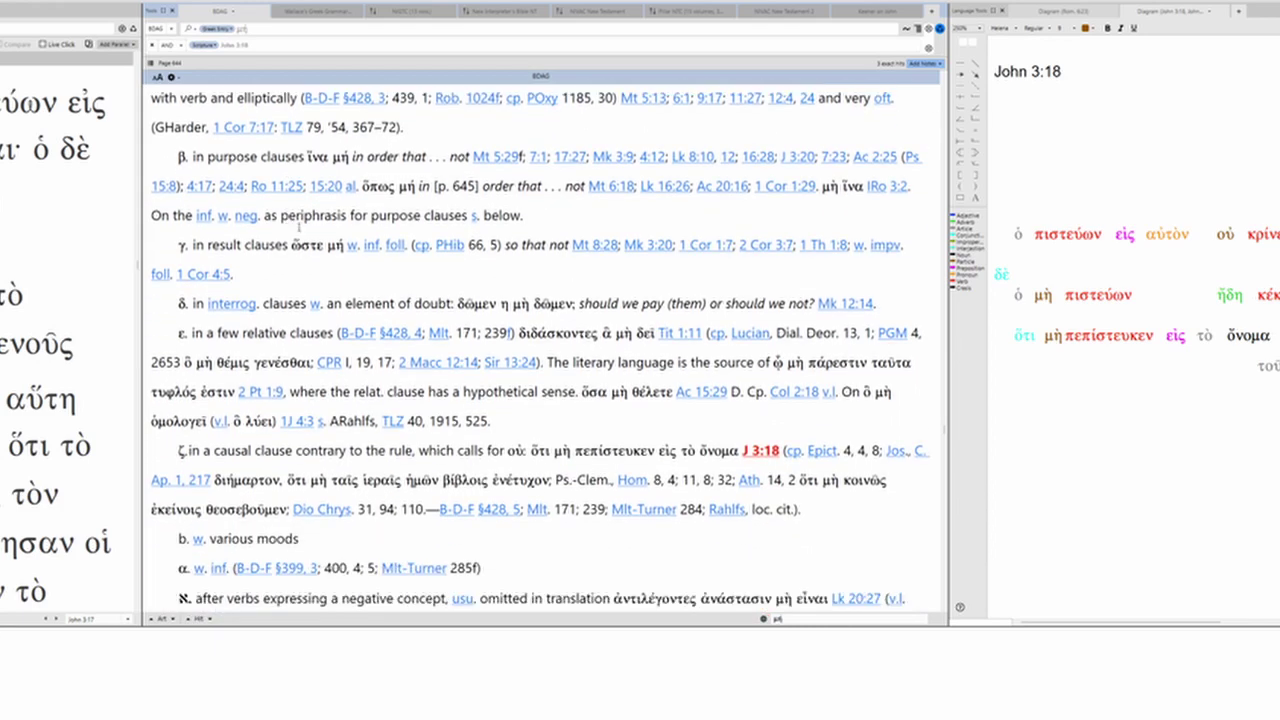
scroll(326, 188, "down", 1)
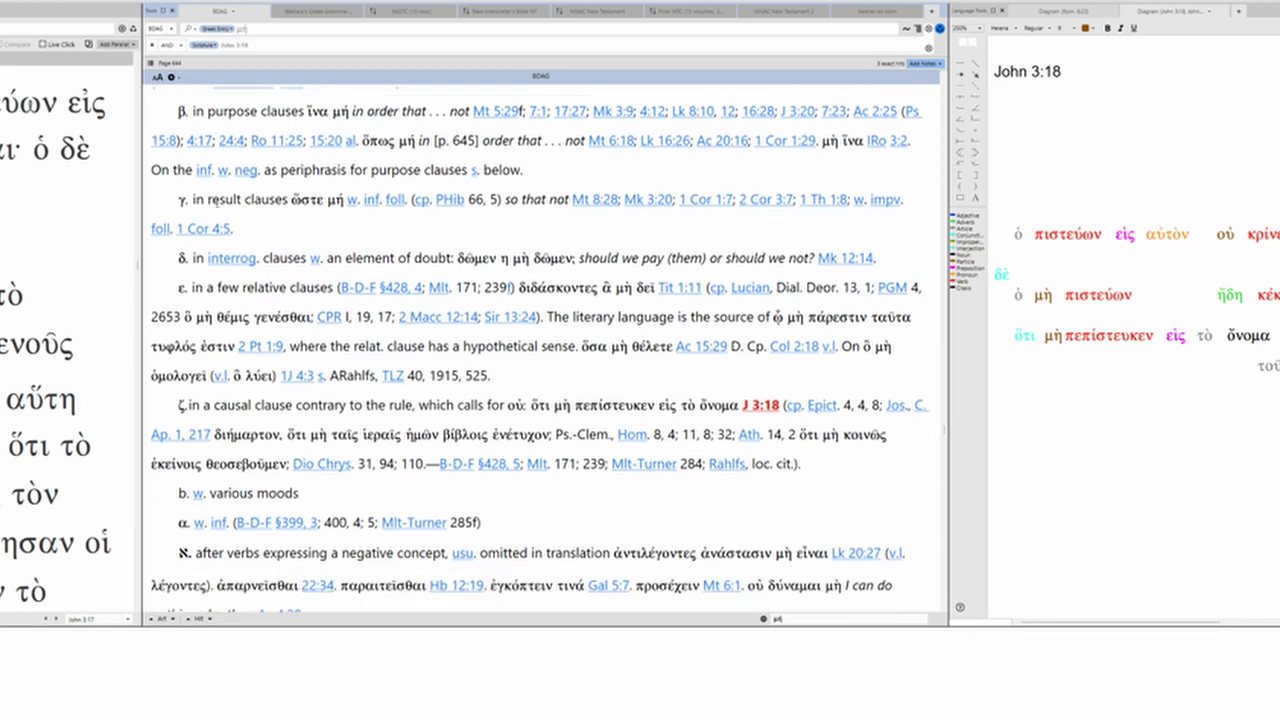
scroll(213, 213, "down", 1)
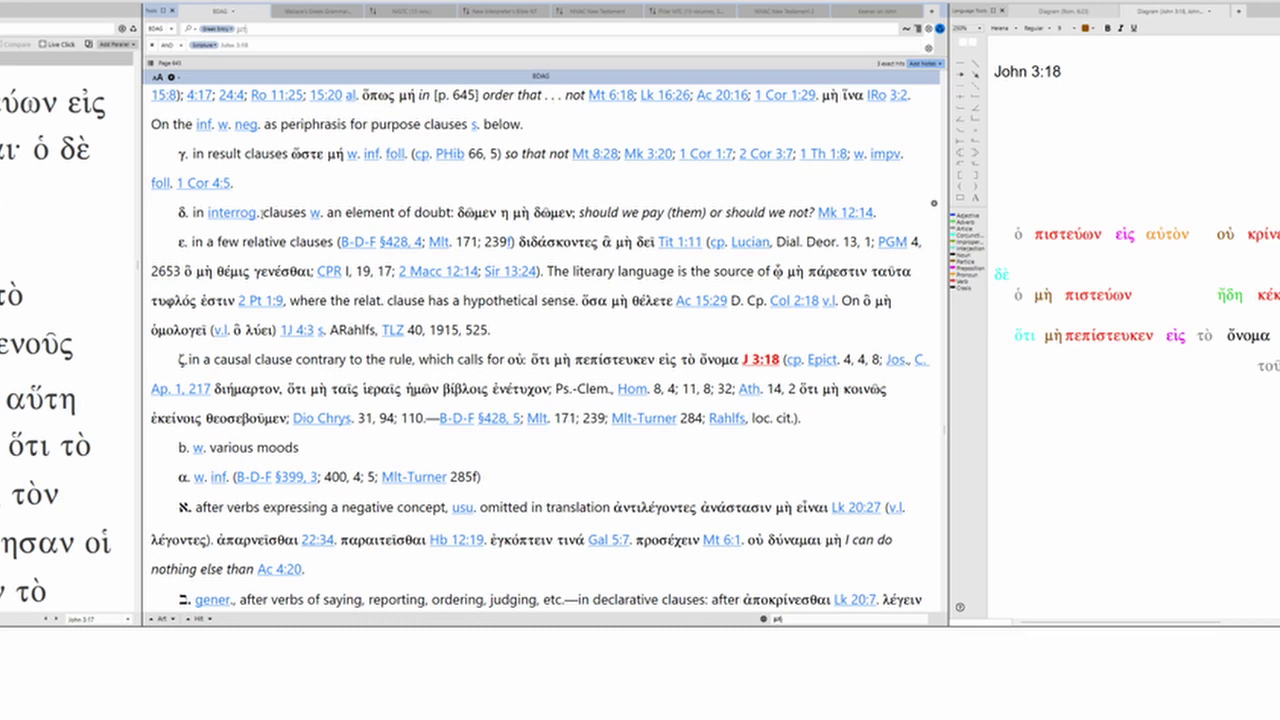
scroll(262, 212, "down", 1)
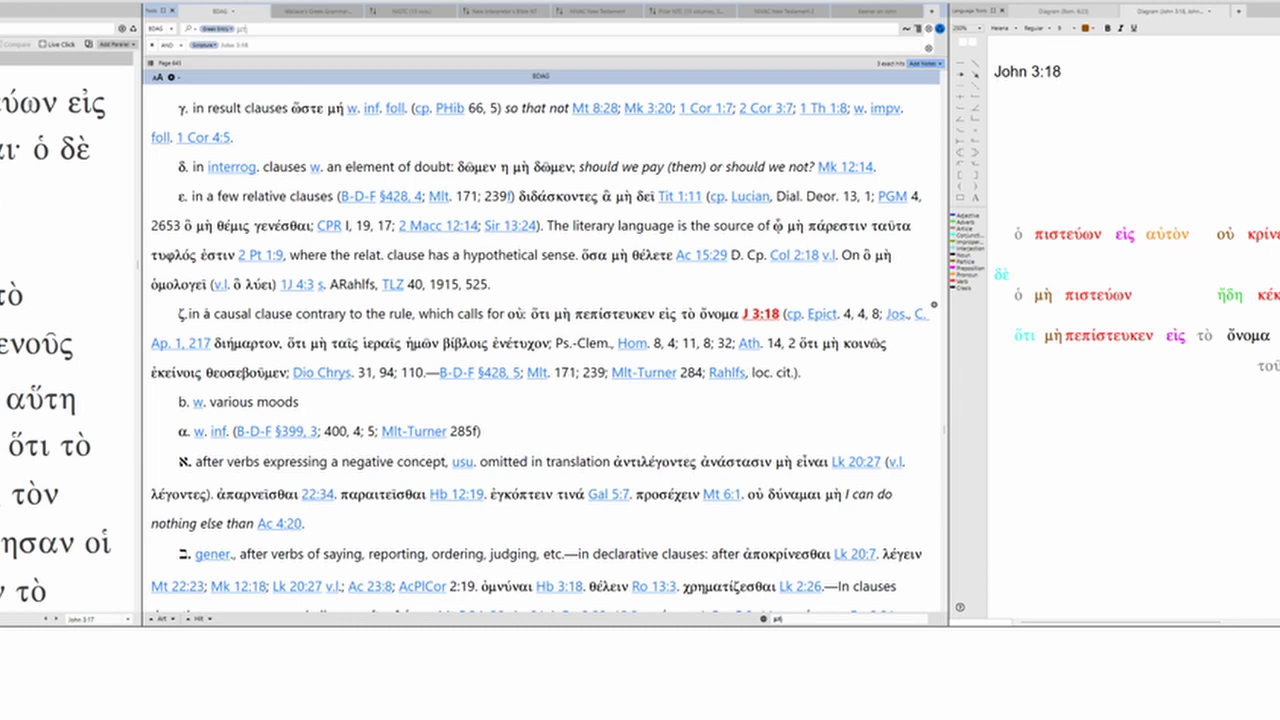
left_click_drag(203, 314, 400, 314)
left_click(579, 324)
mouse_move(765, 316)
double_click(539, 314)
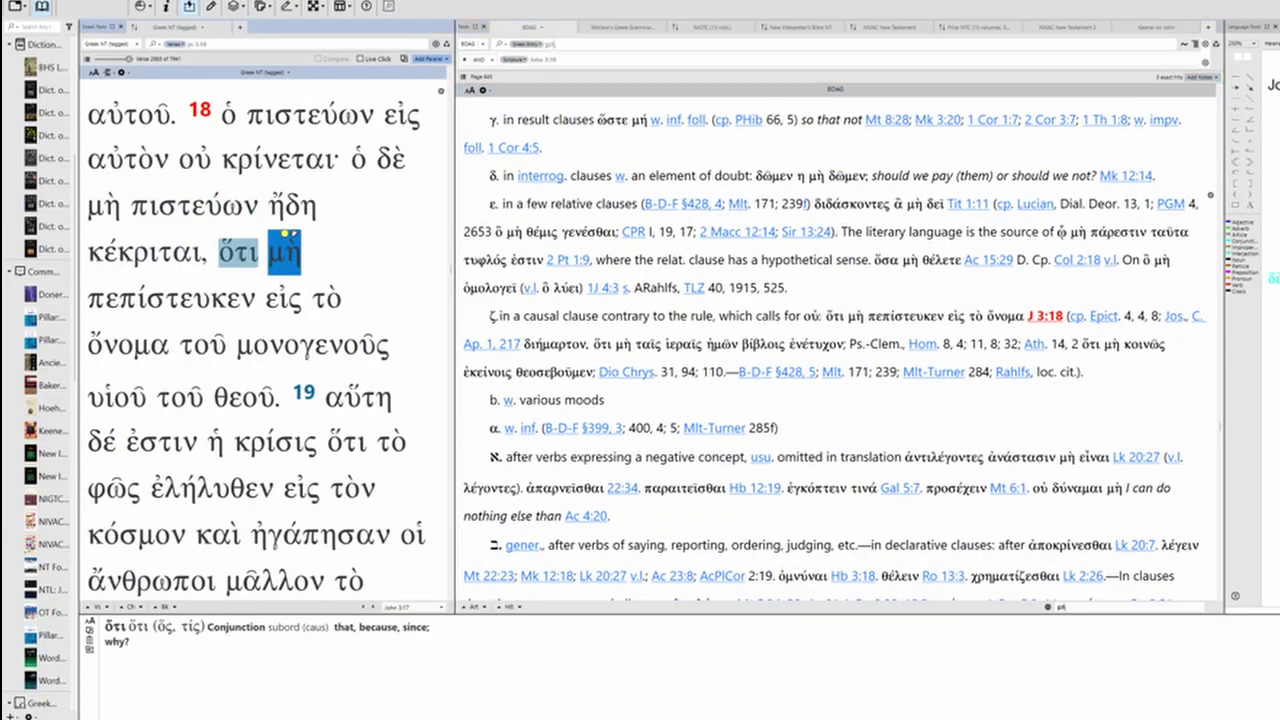
Look up the ὅτι of John 3:18 in BDAG and examine its derivation from ὅστις and its first definition.
left_click(238, 256)
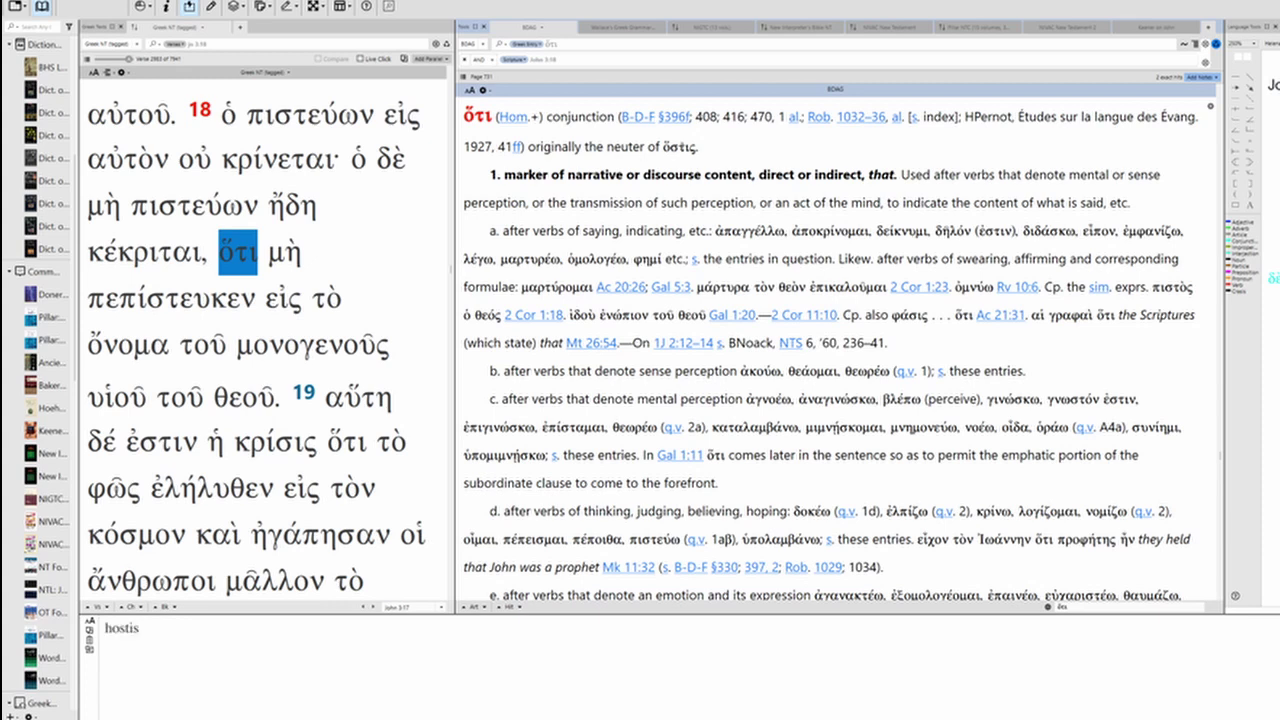
left_click(677, 140)
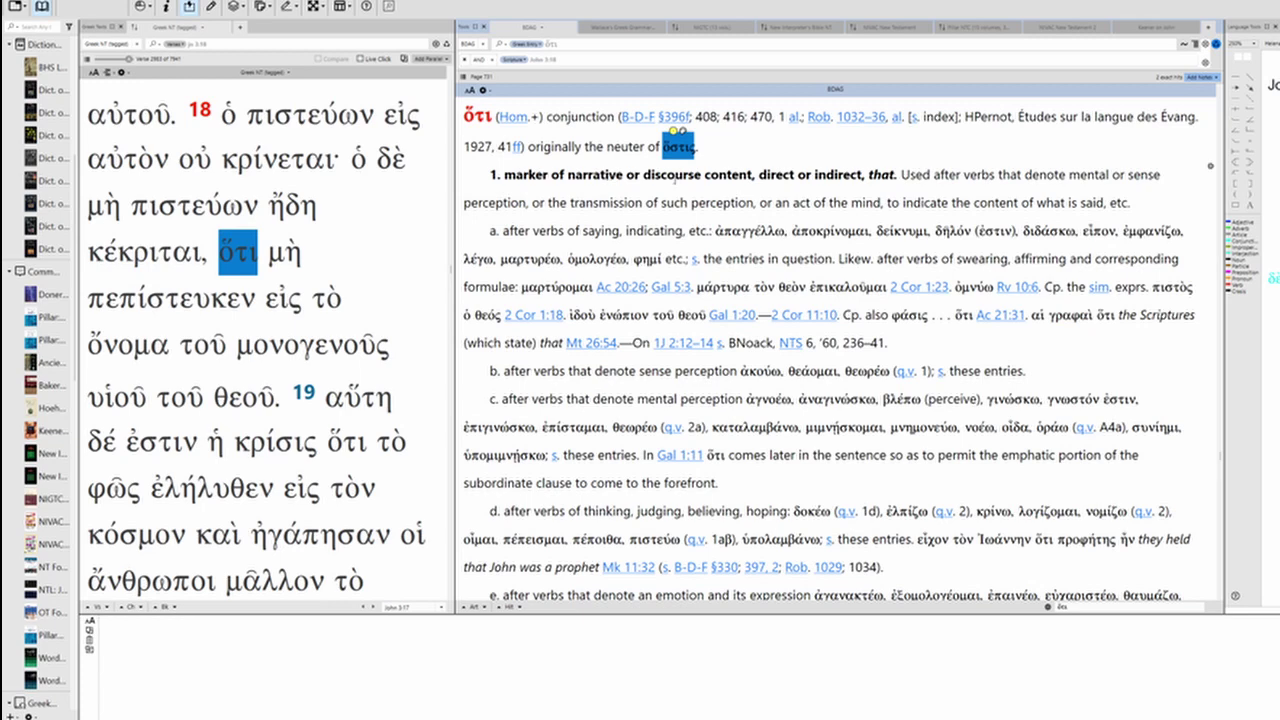
scroll(845, 177, "down", 1)
scroll(845, 177, "up", 1)
Go through the senses of ὅτι to the one citing John 3:18, marking "causality" in its heading and the gloss "because".
scroll(845, 177, "down", 4)
scroll(844, 177, "down", 3)
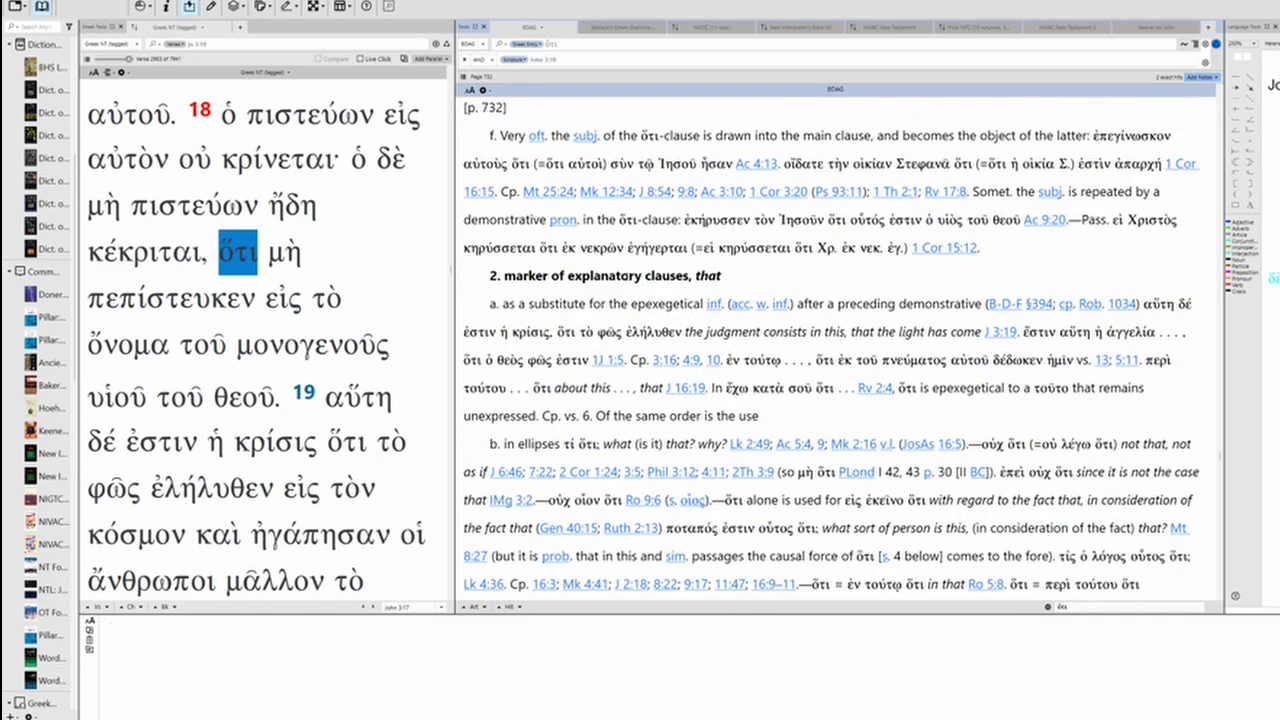
scroll(786, 237, "down", 4)
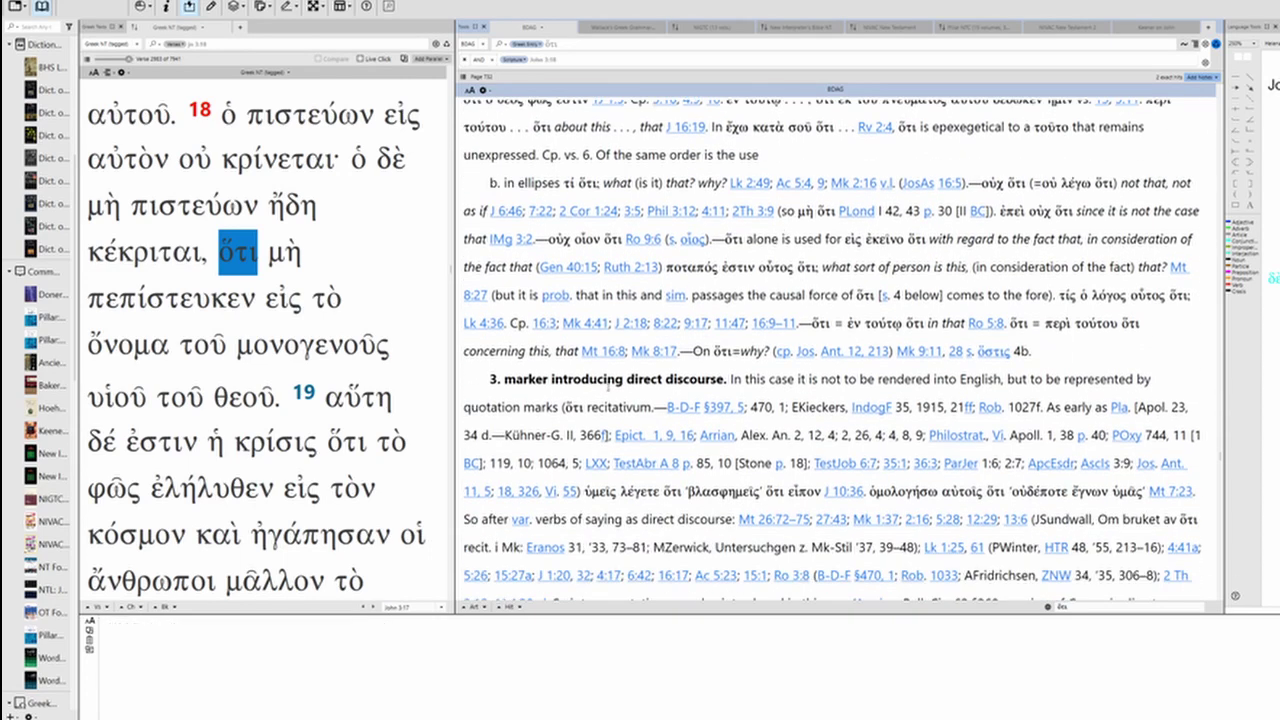
scroll(700, 260, "down", 1)
scroll(656, 288, "down", 3)
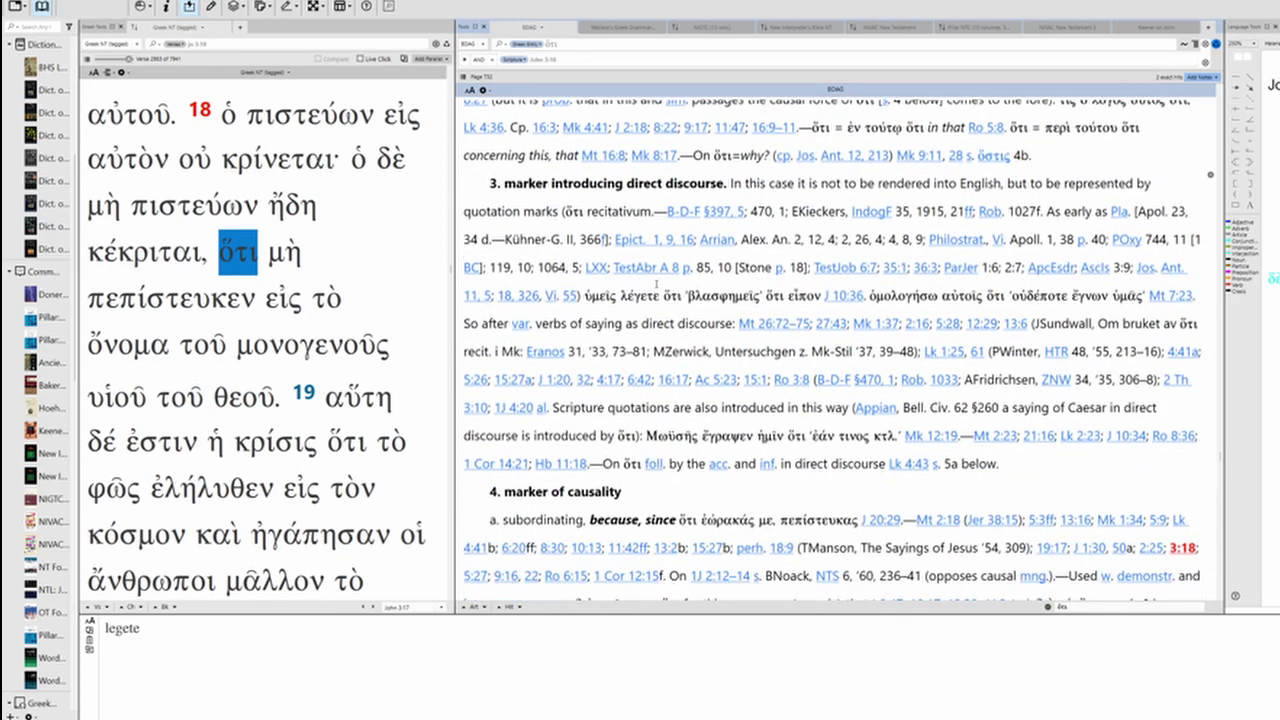
double_click(596, 361)
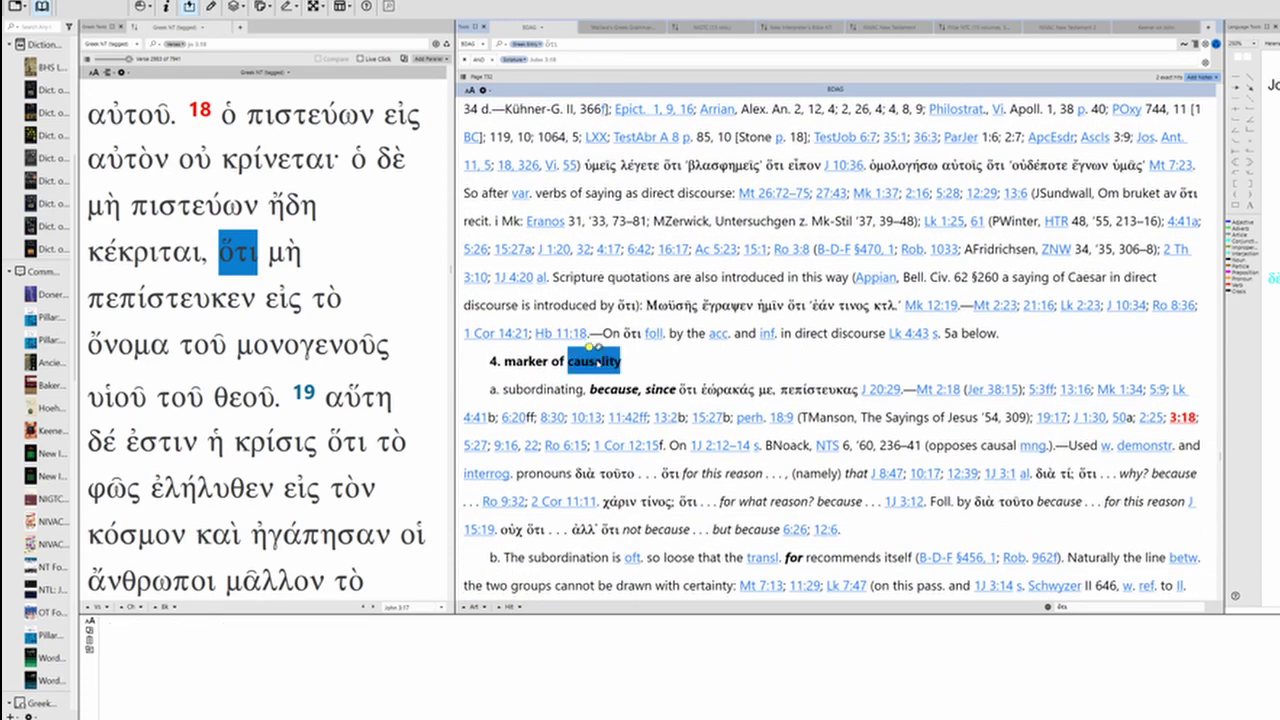
scroll(727, 353, "down", 3)
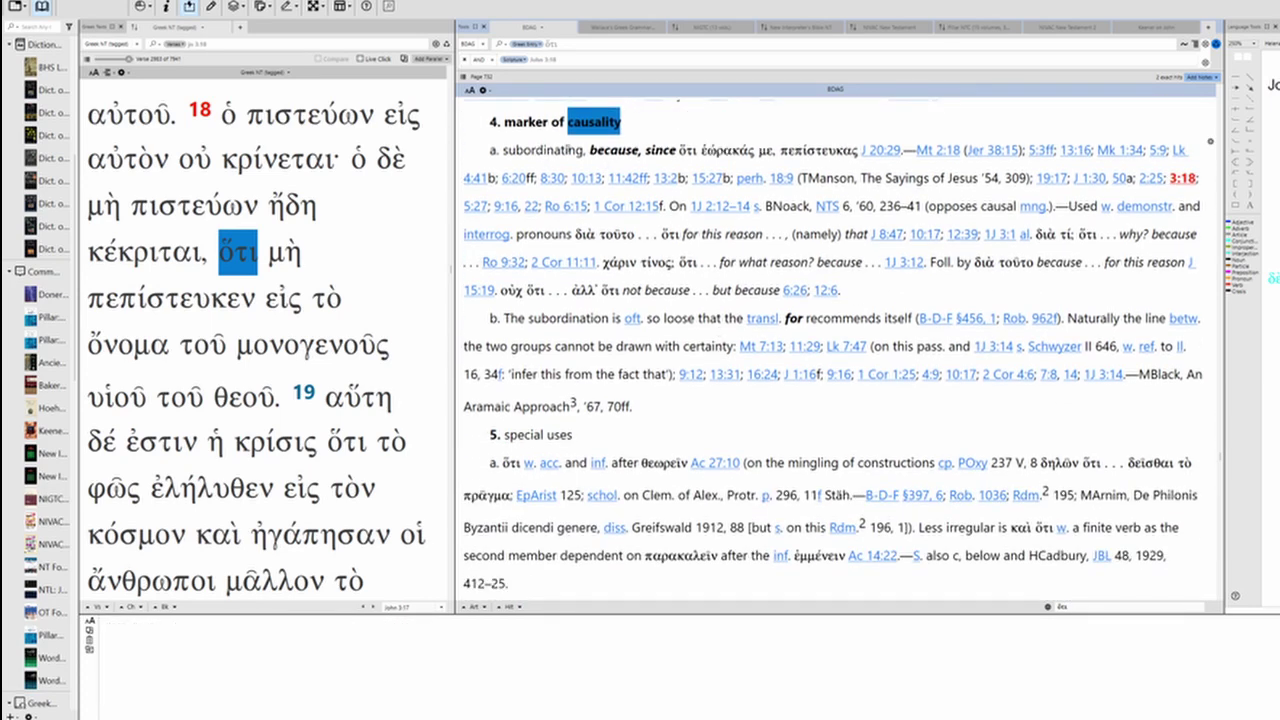
double_click(613, 150)
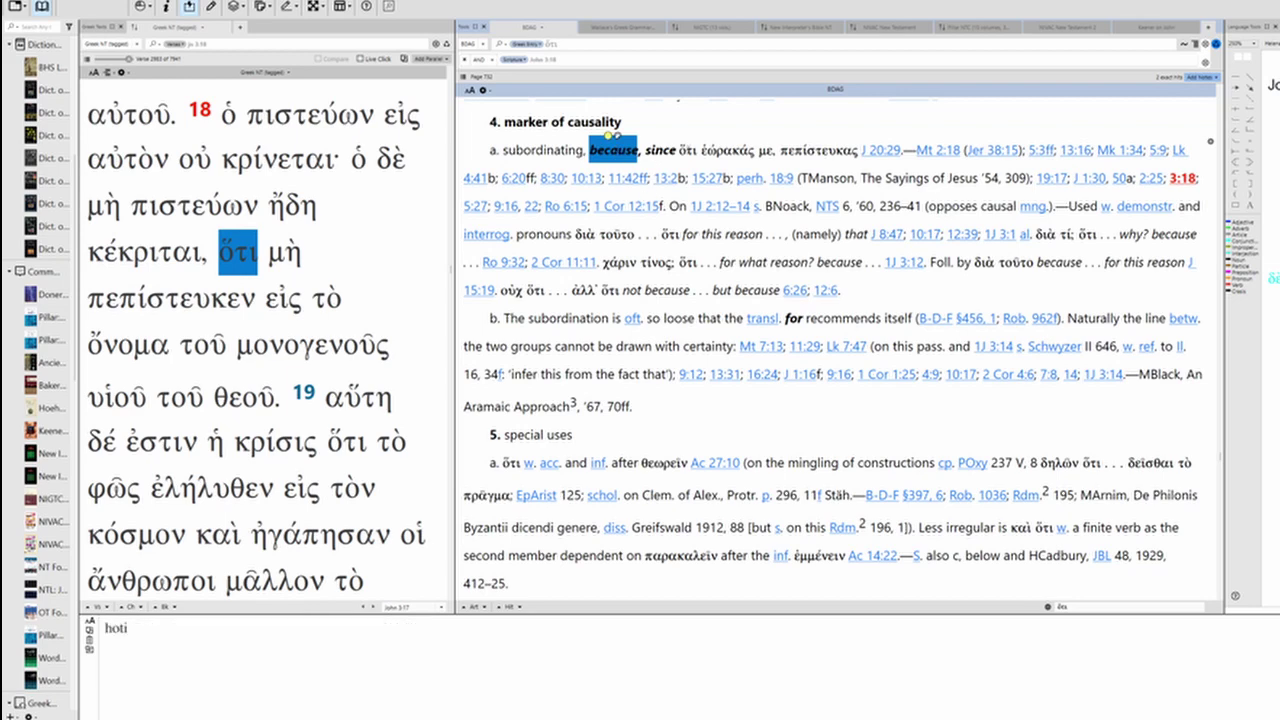
mouse_move(705, 185)
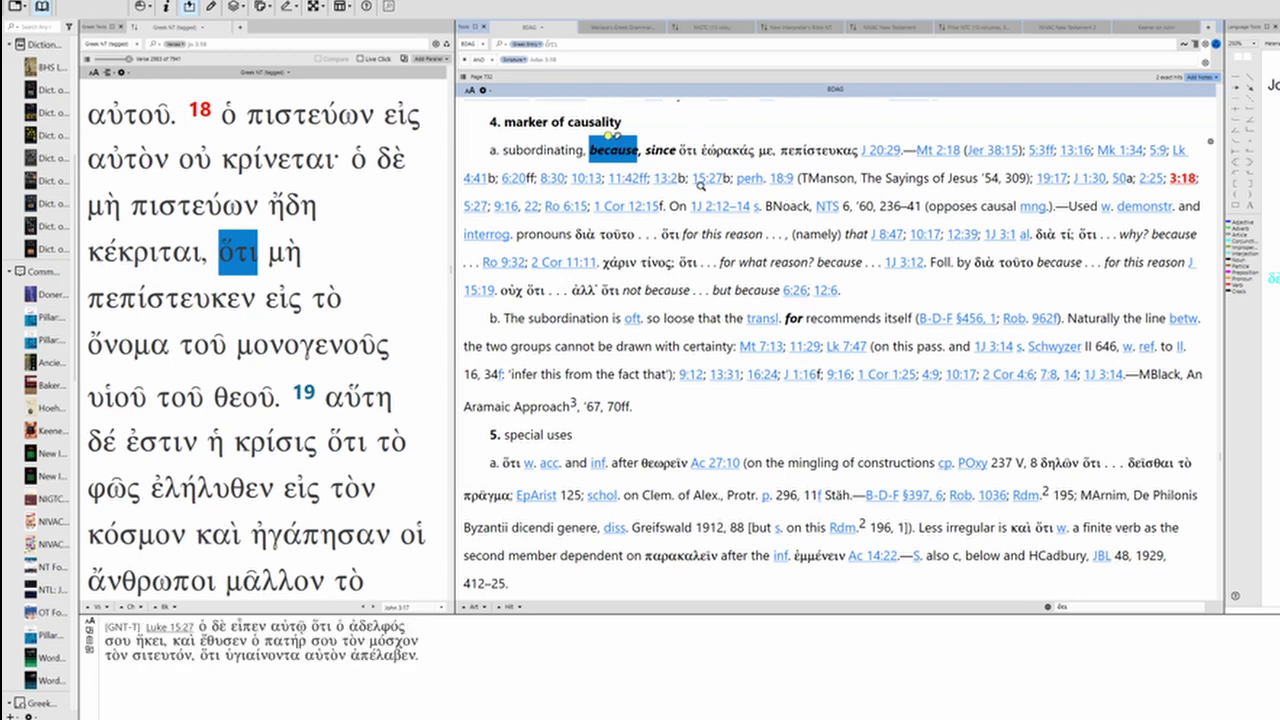